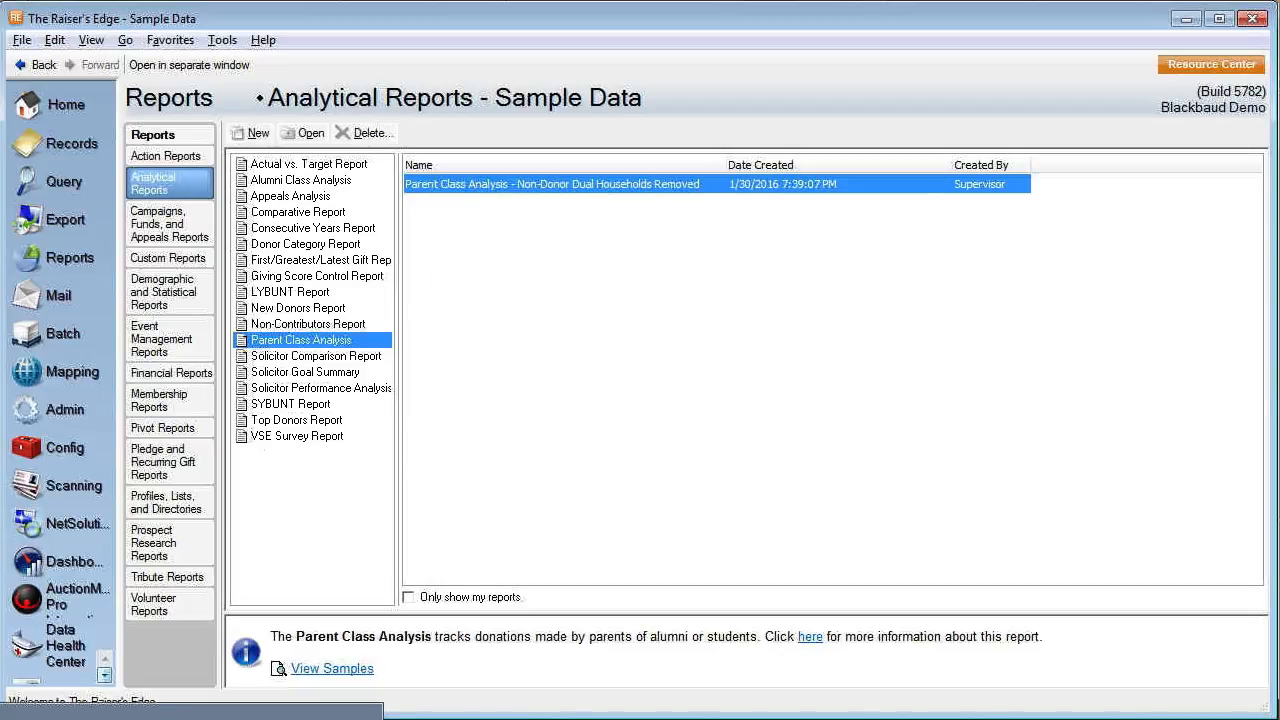
Review the Parent Class Analysis report's format, heading, general and filter settings, and examine the class listing in its preview.
left_click(222, 718)
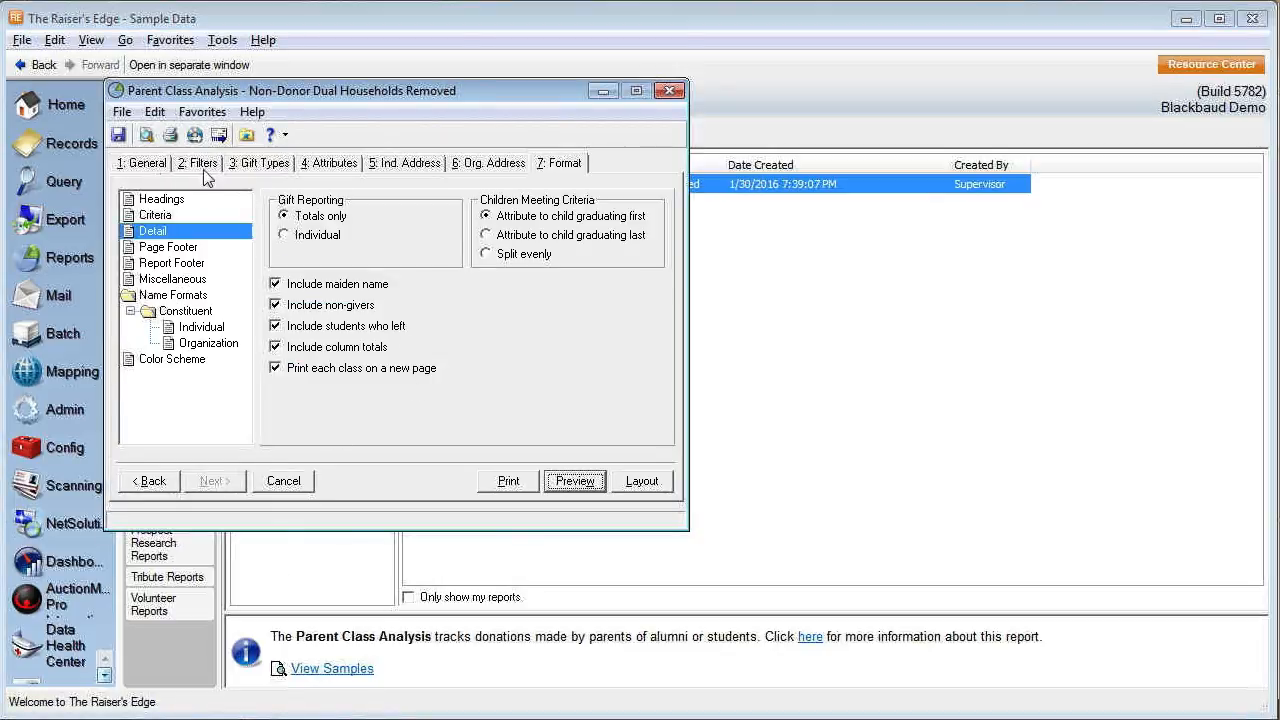
left_click(562, 163)
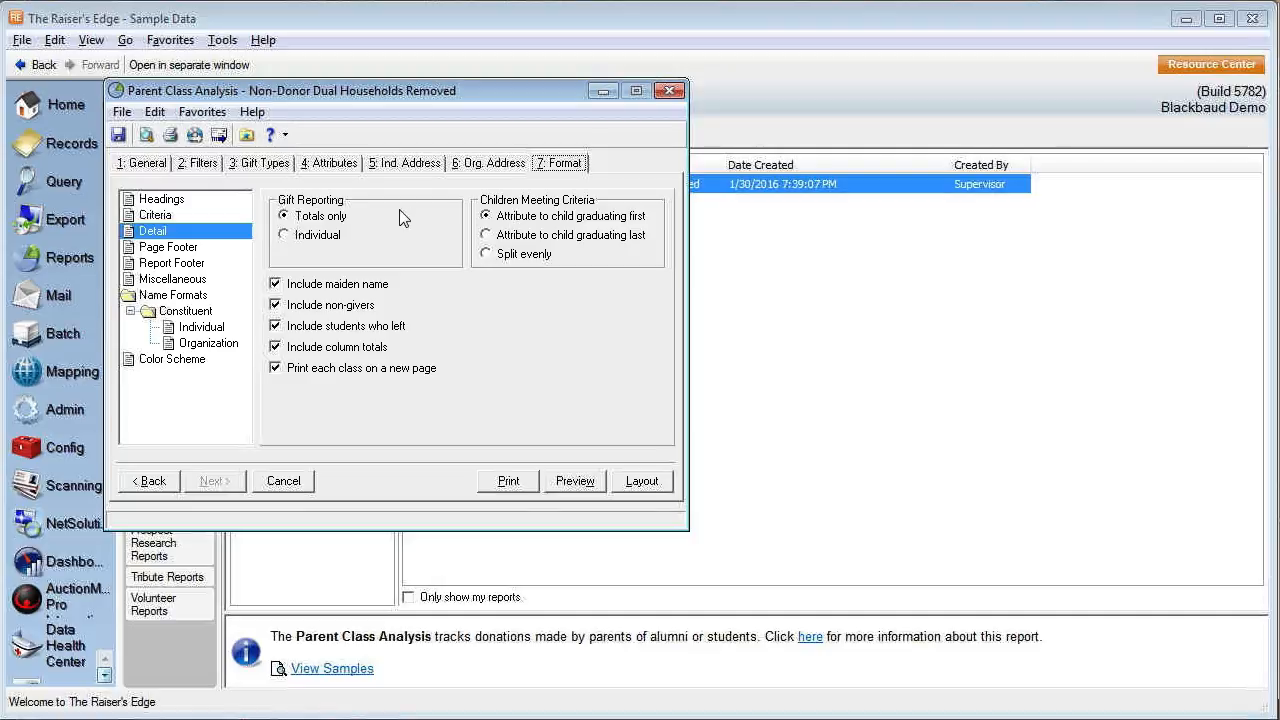
left_click(156, 201)
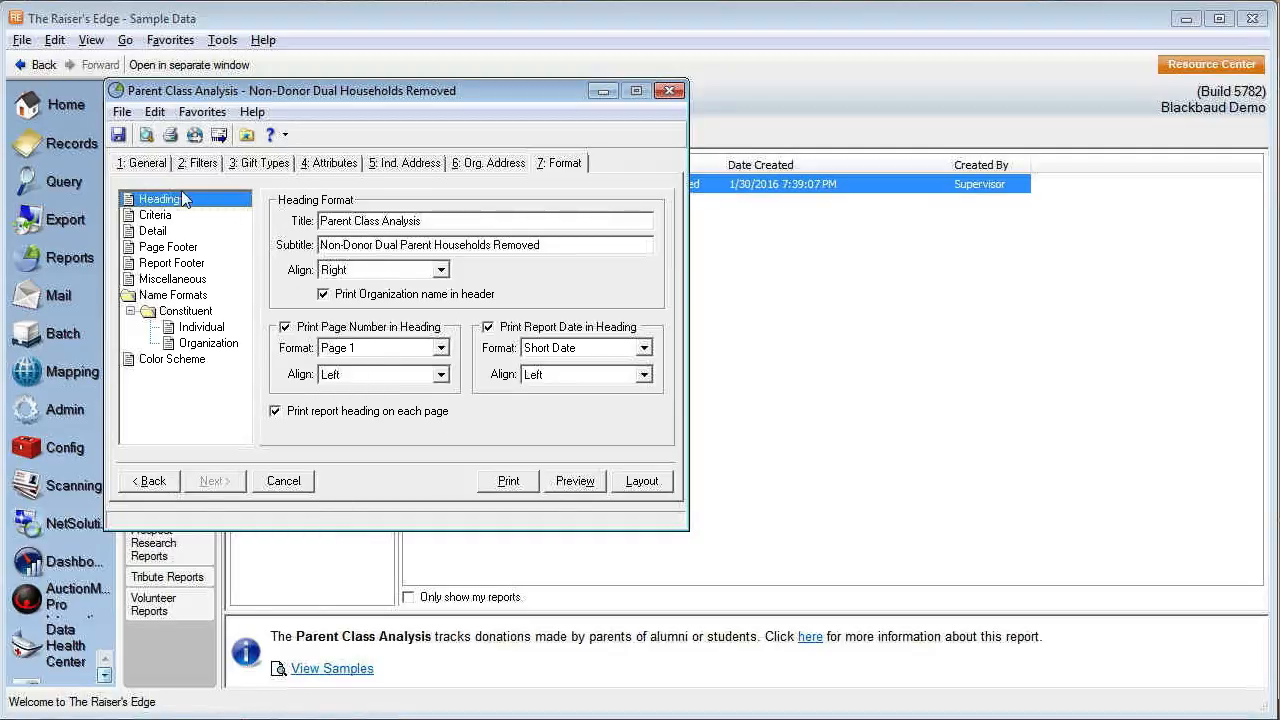
left_click(150, 164)
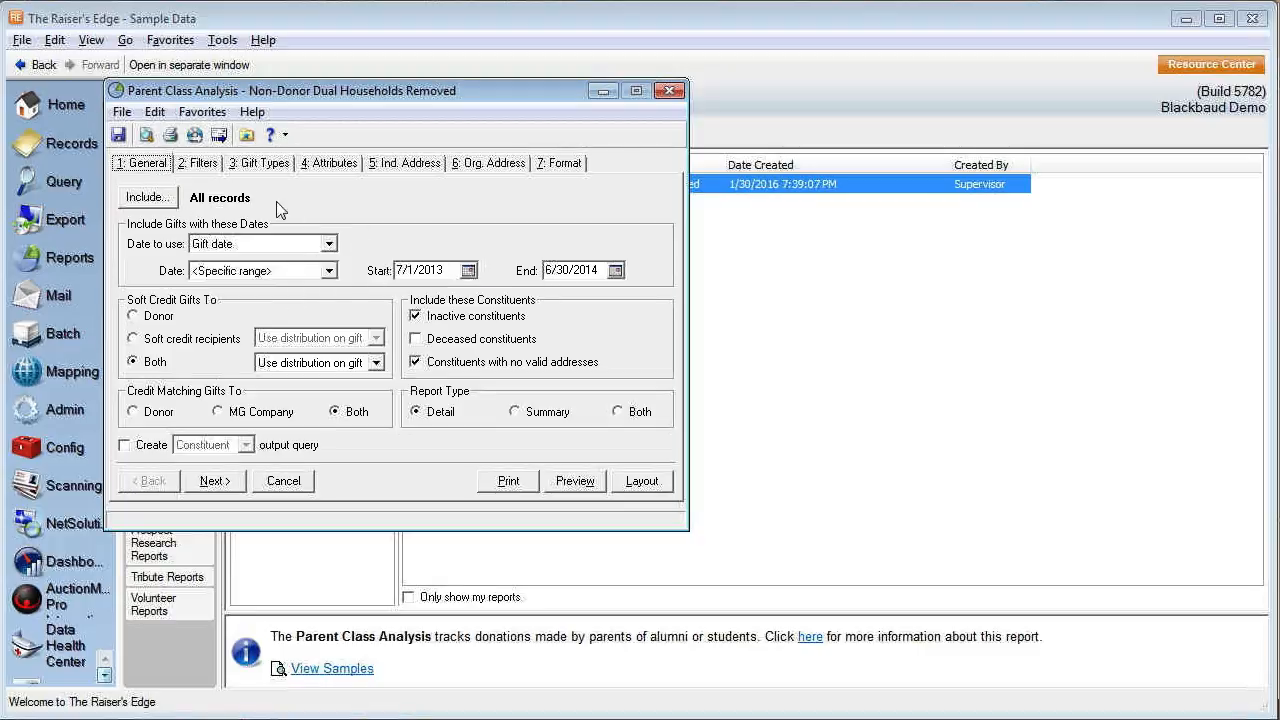
left_click(208, 166)
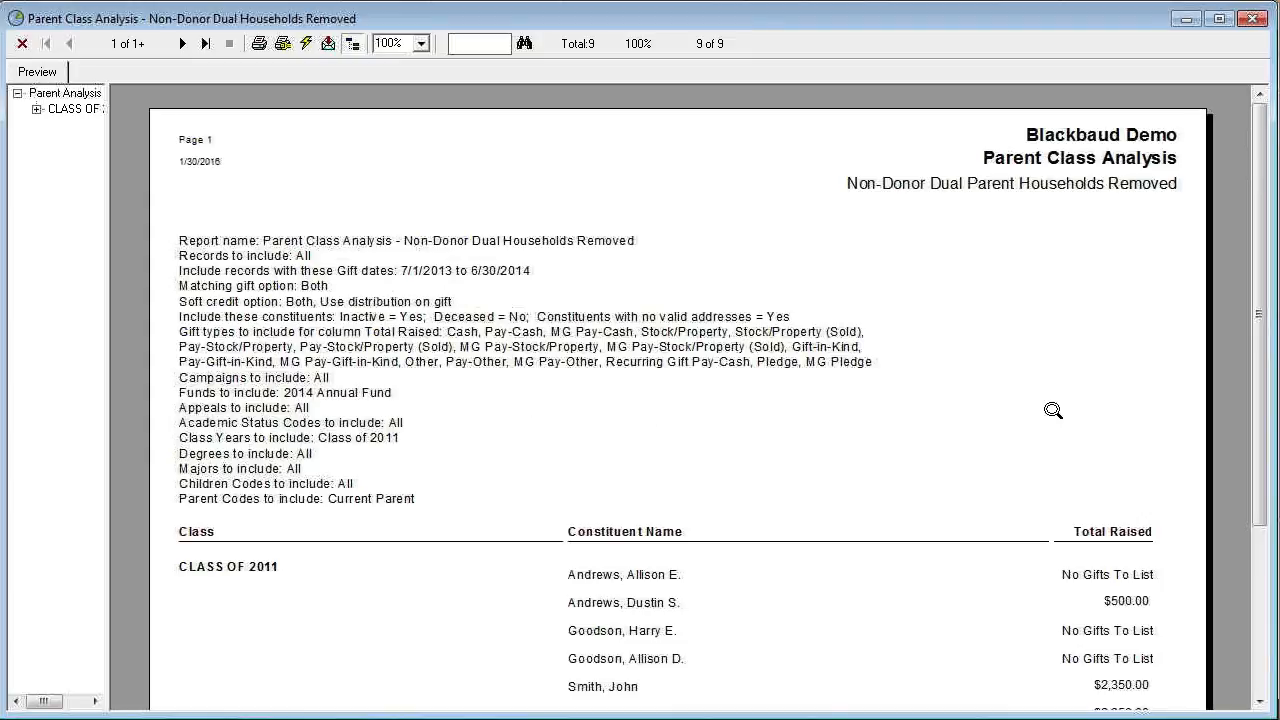
scroll(1220, 475, "down", 3)
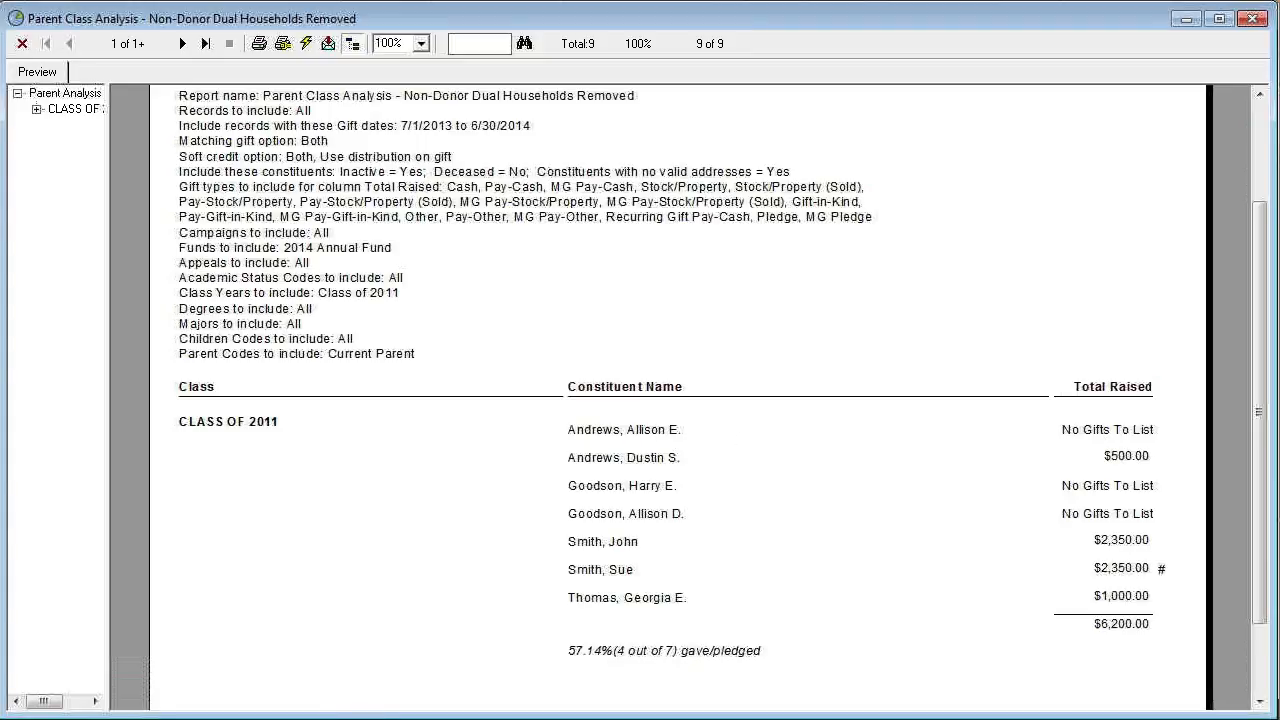
Examine the criteria of the Current Parents Former Spouse Donors query, covering constituency code, relationship and gift total filters.
left_click(190, 719)
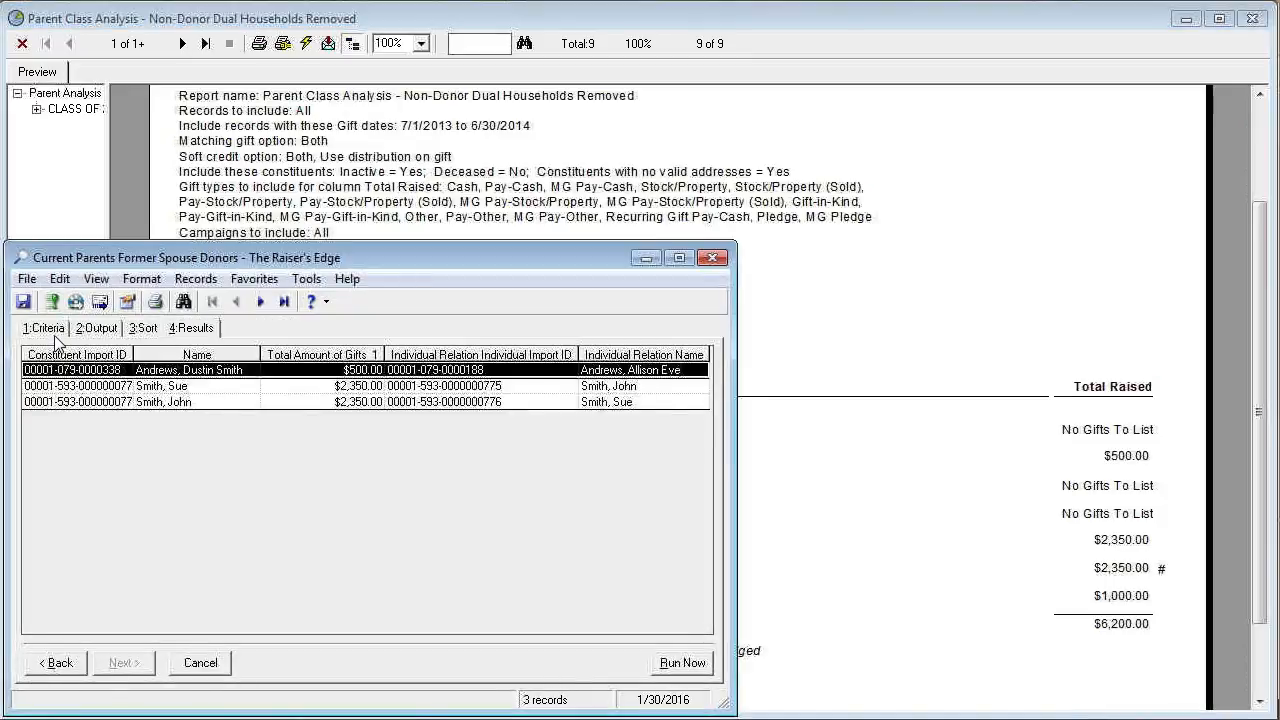
left_click(50, 330)
left_click(409, 410)
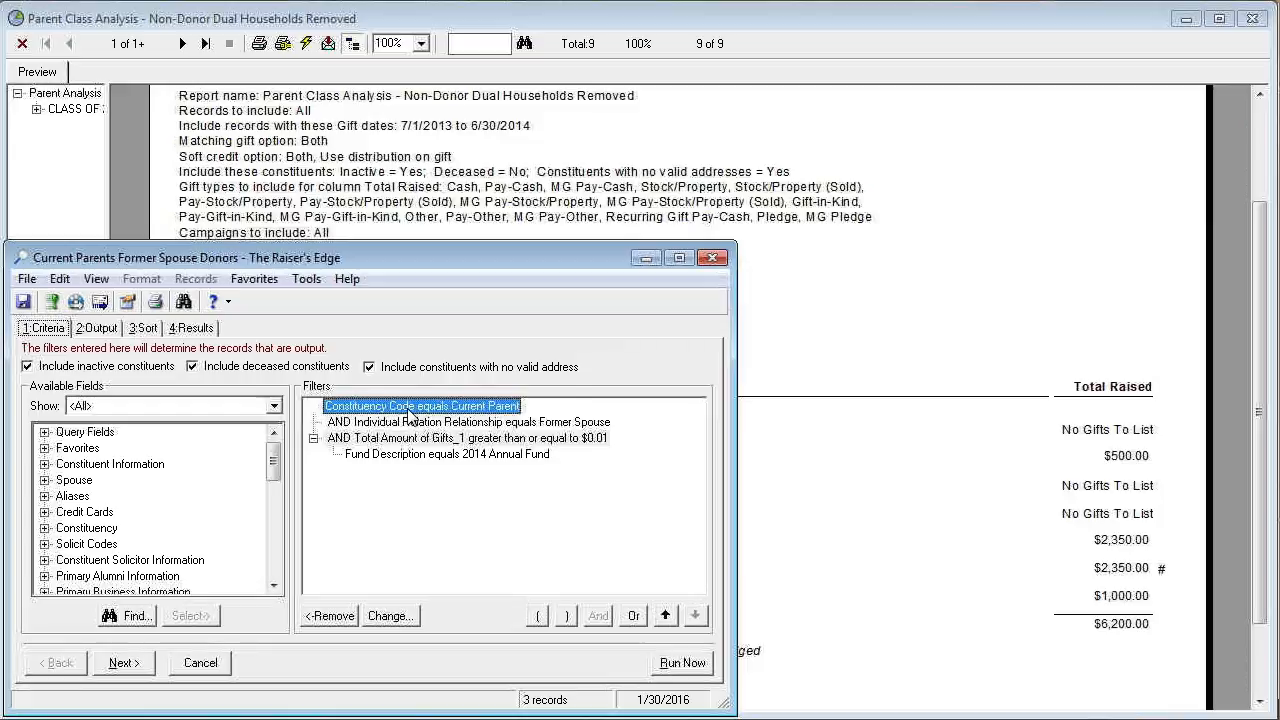
left_click(428, 426)
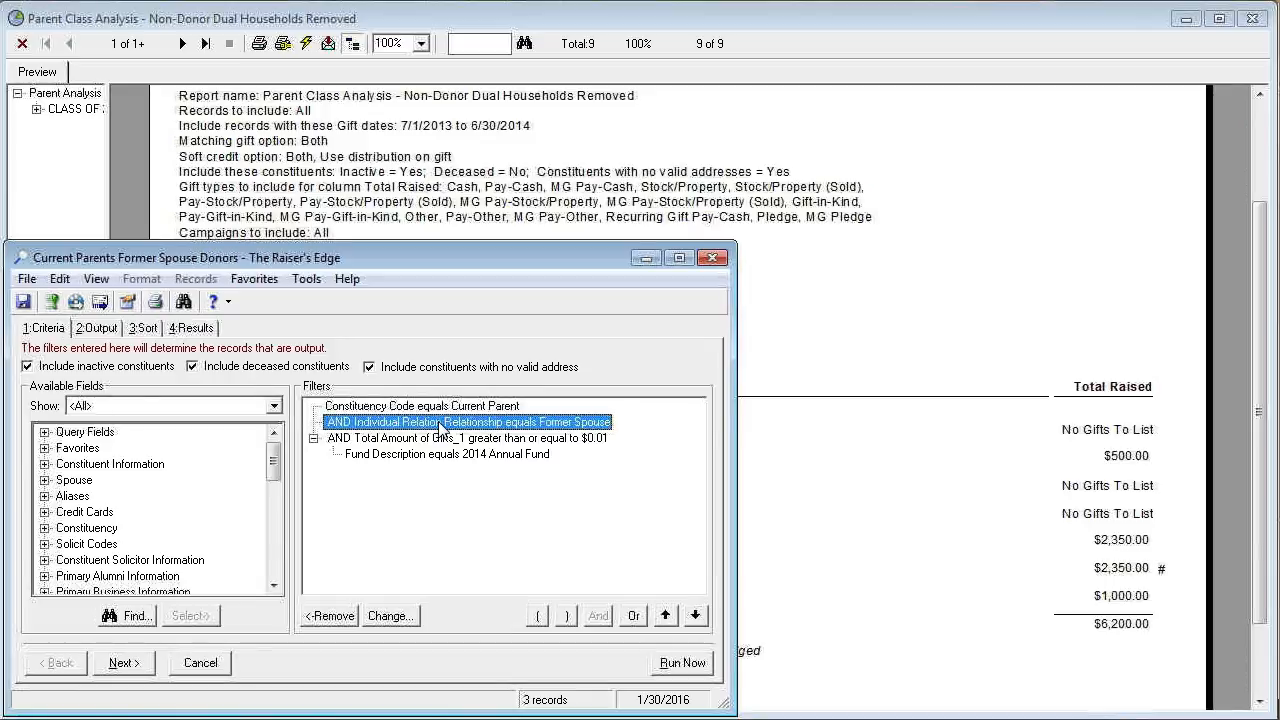
left_click(440, 439)
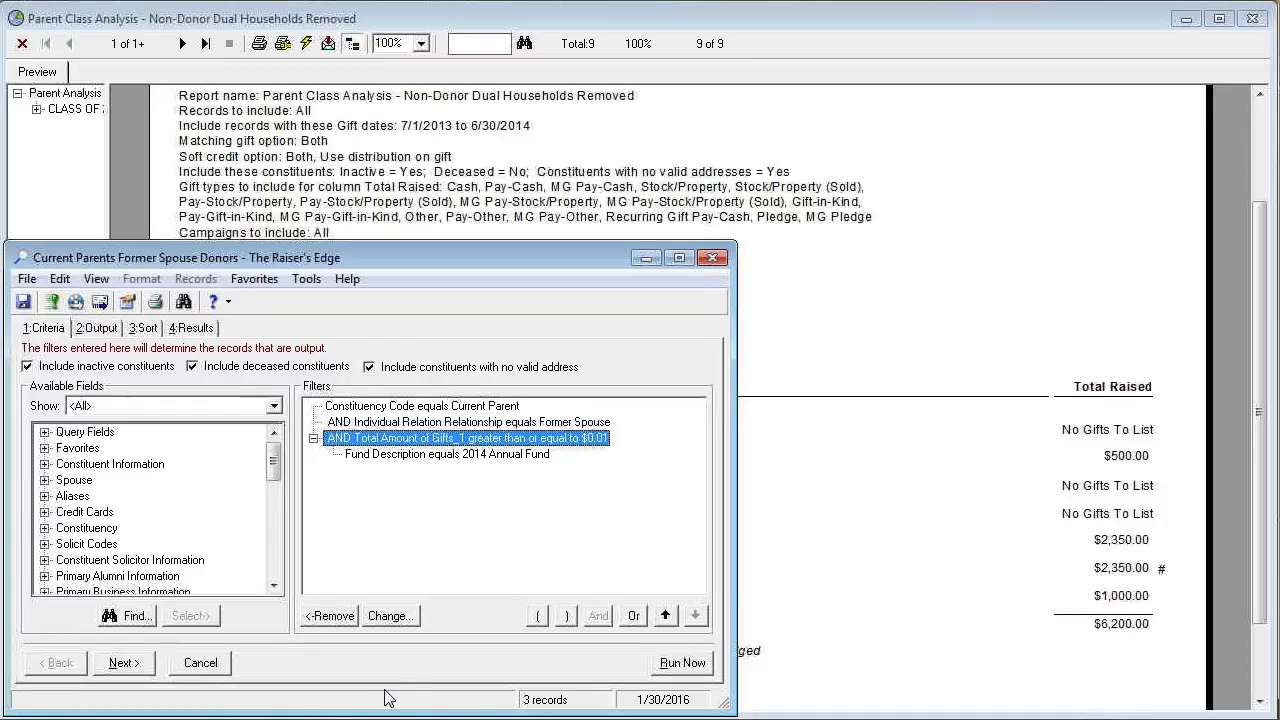
Bring up the Current Parents Former Spouse Non Donors query and compare its results with those of the donors query.
left_click(190, 718)
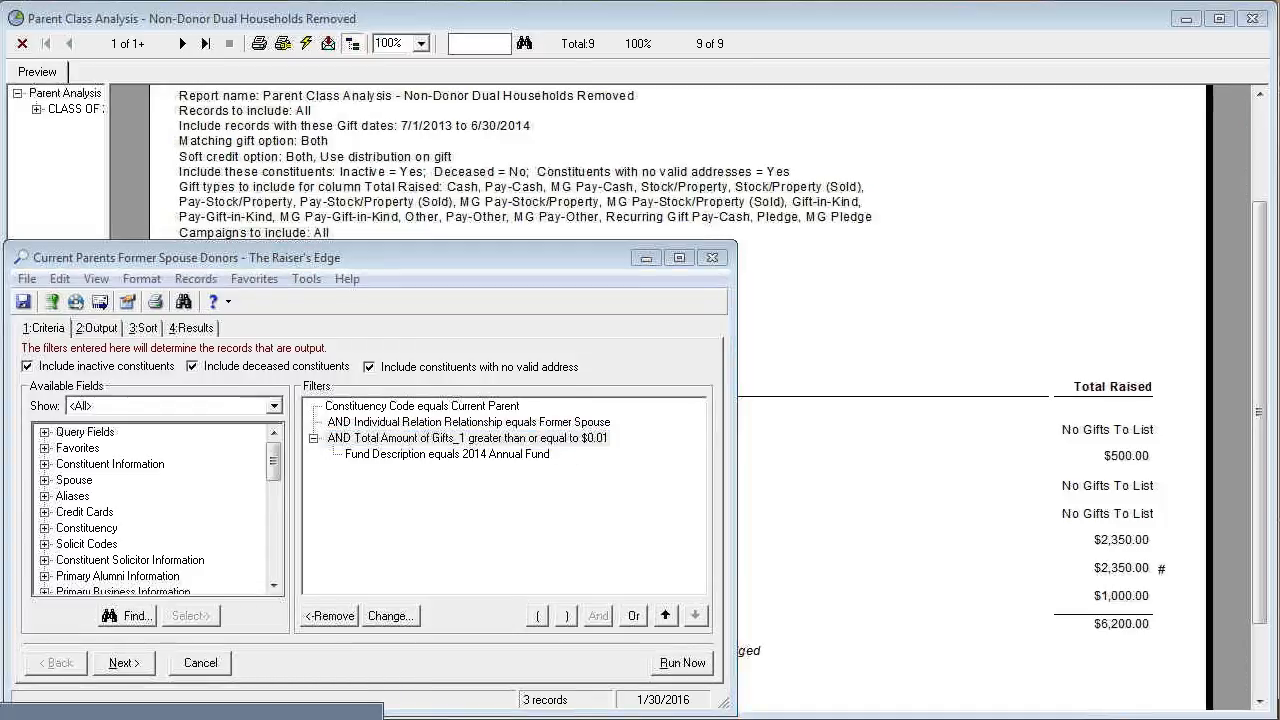
left_click(290, 716)
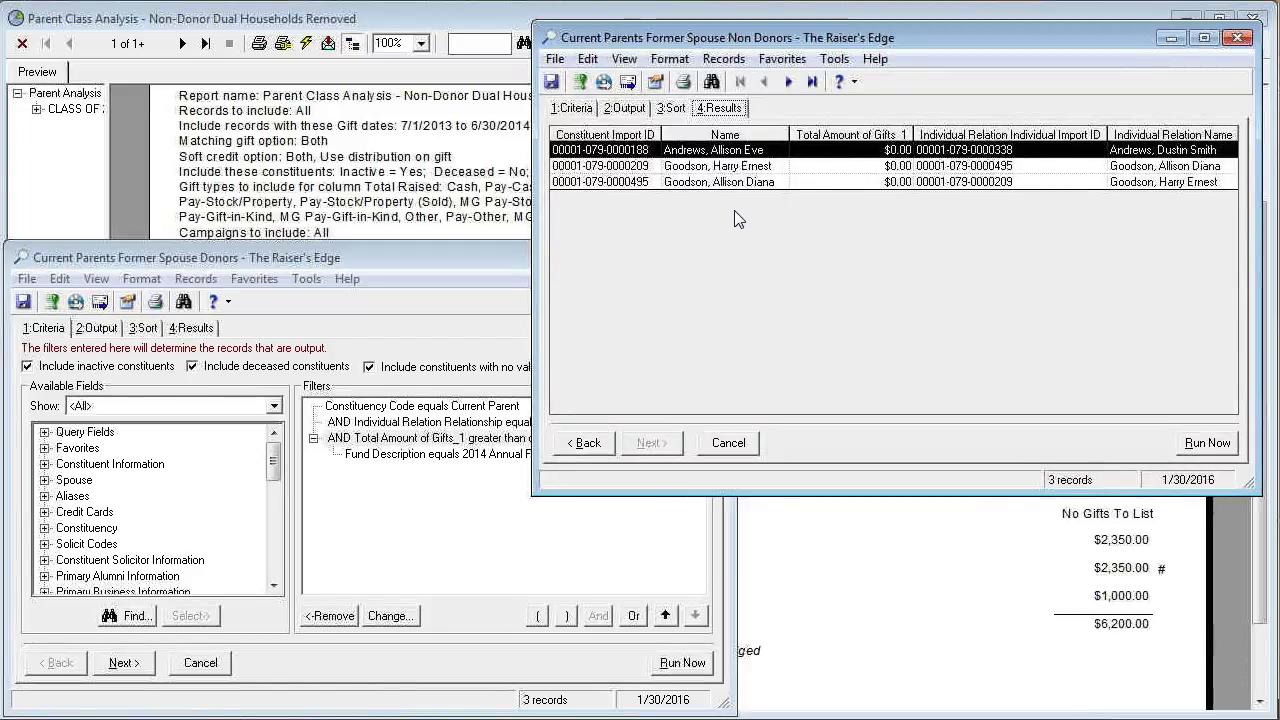
left_click(192, 328)
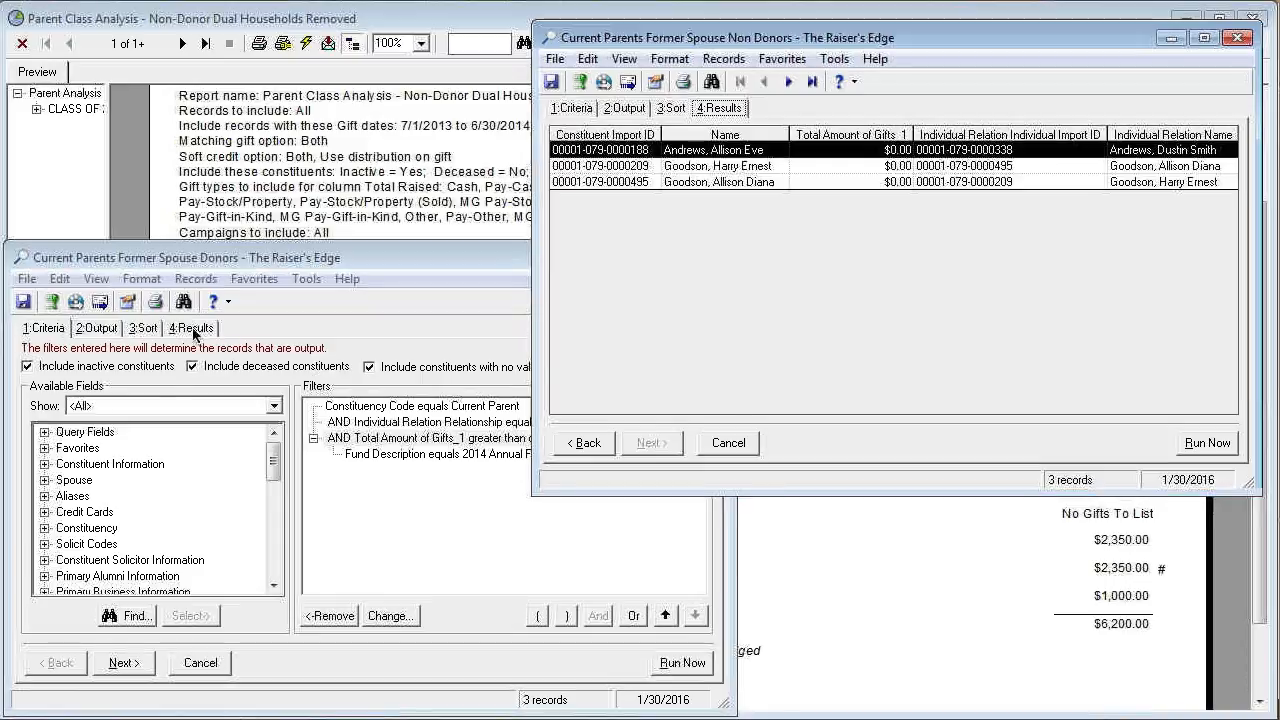
left_click(925, 303)
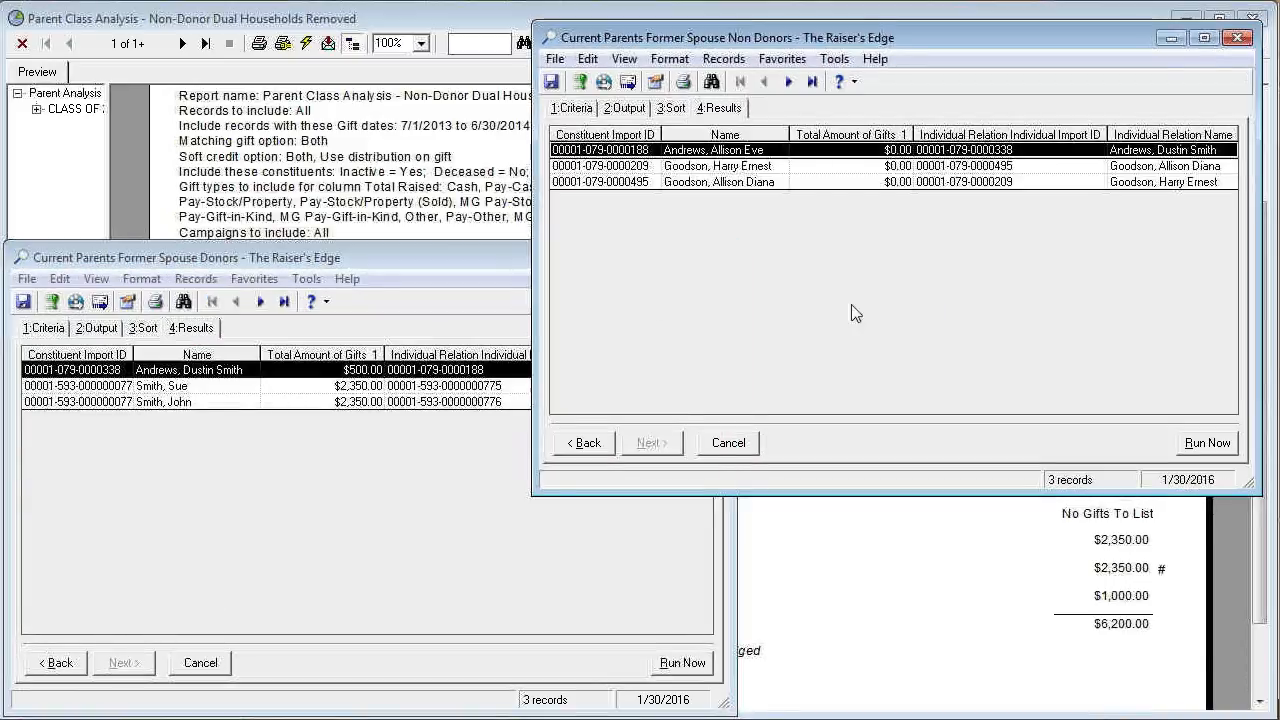
left_click(193, 449)
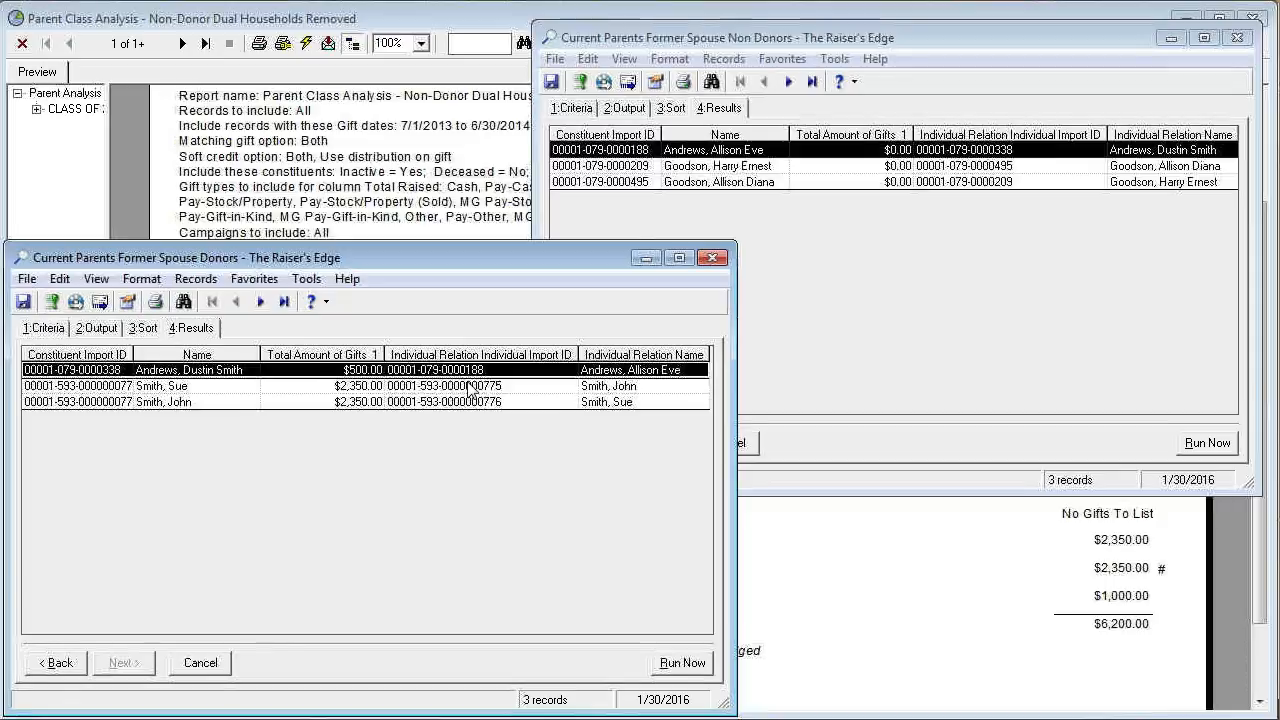
left_click(828, 350)
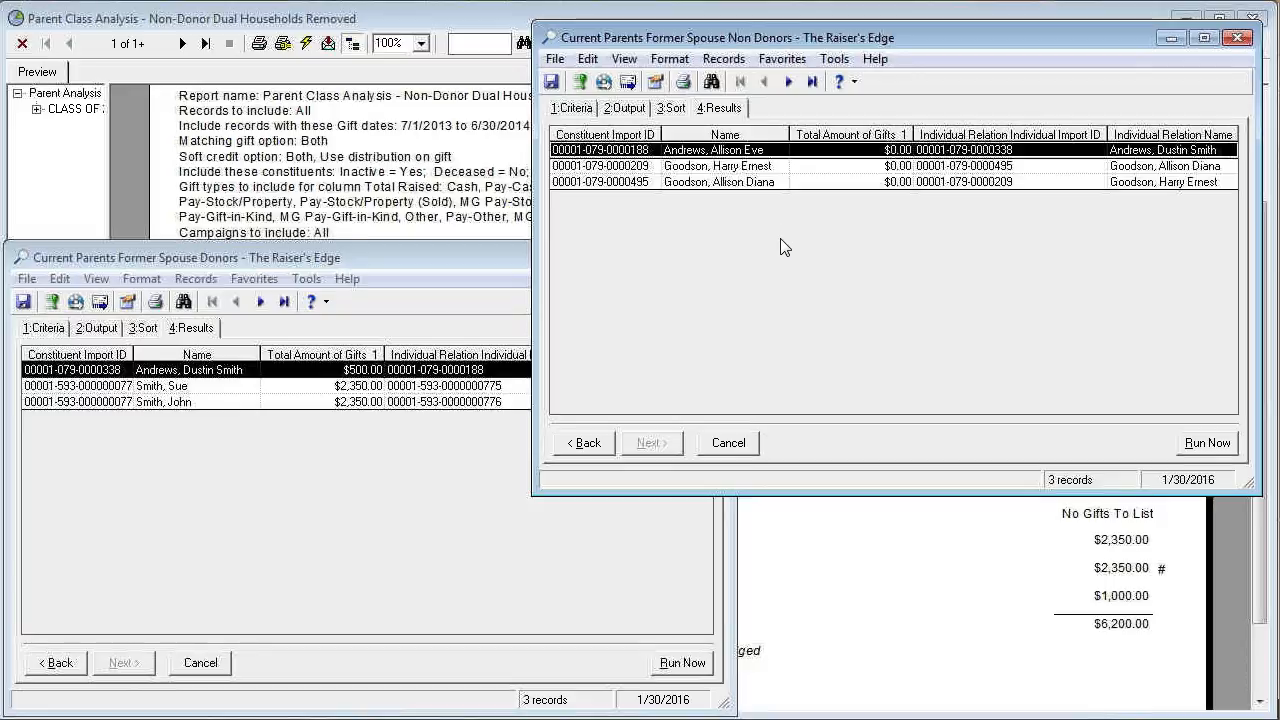
left_click(357, 494)
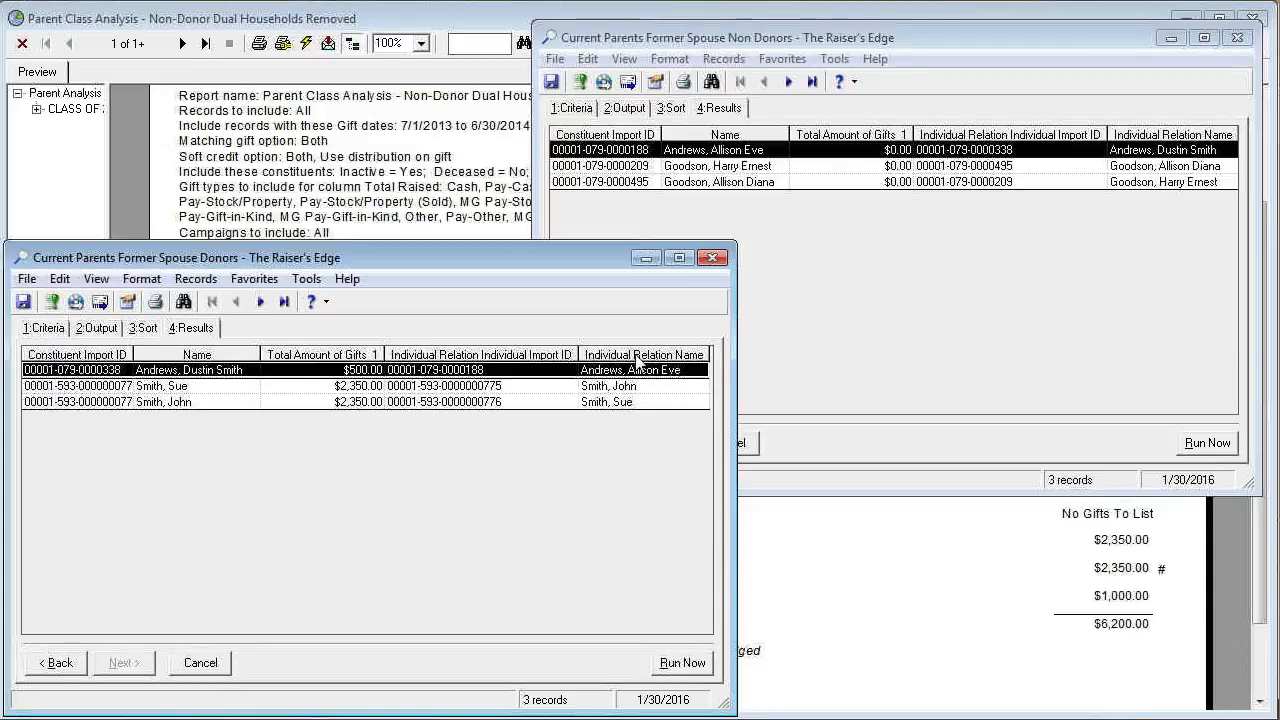
left_click(807, 283)
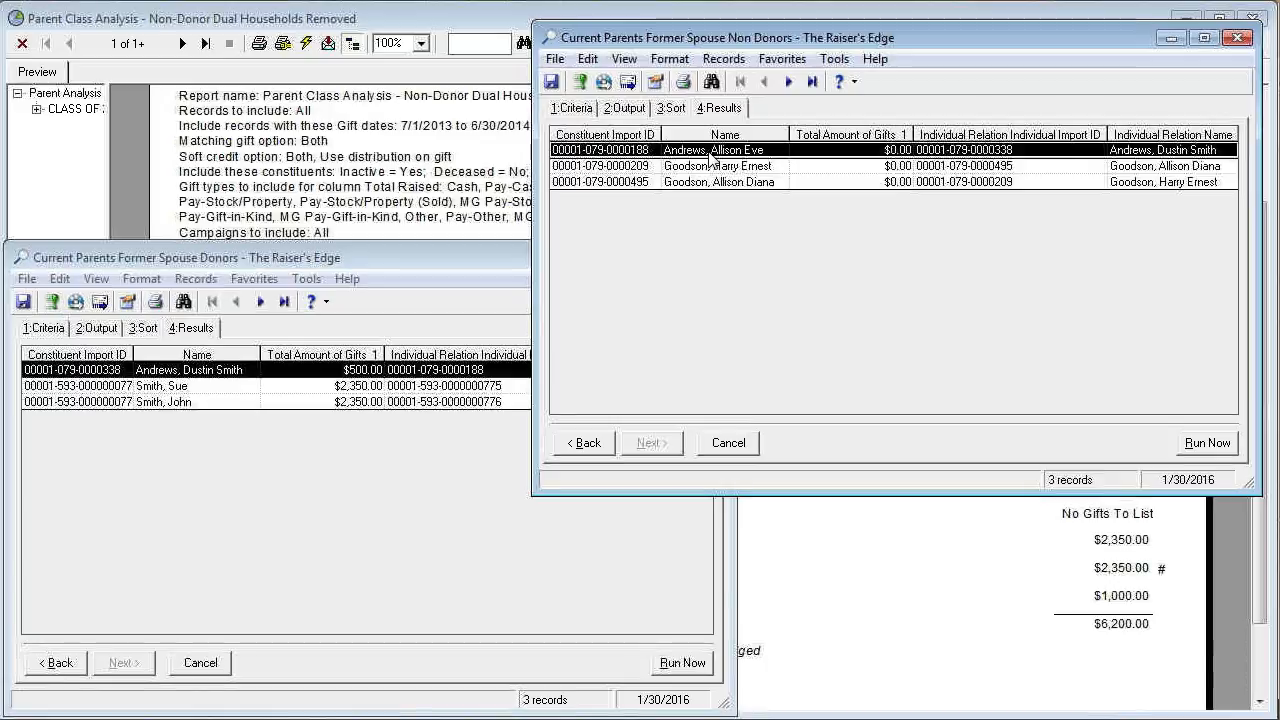
Check the export settings of the non-donors query and the donors query, leaving both without exporting.
left_click(604, 83)
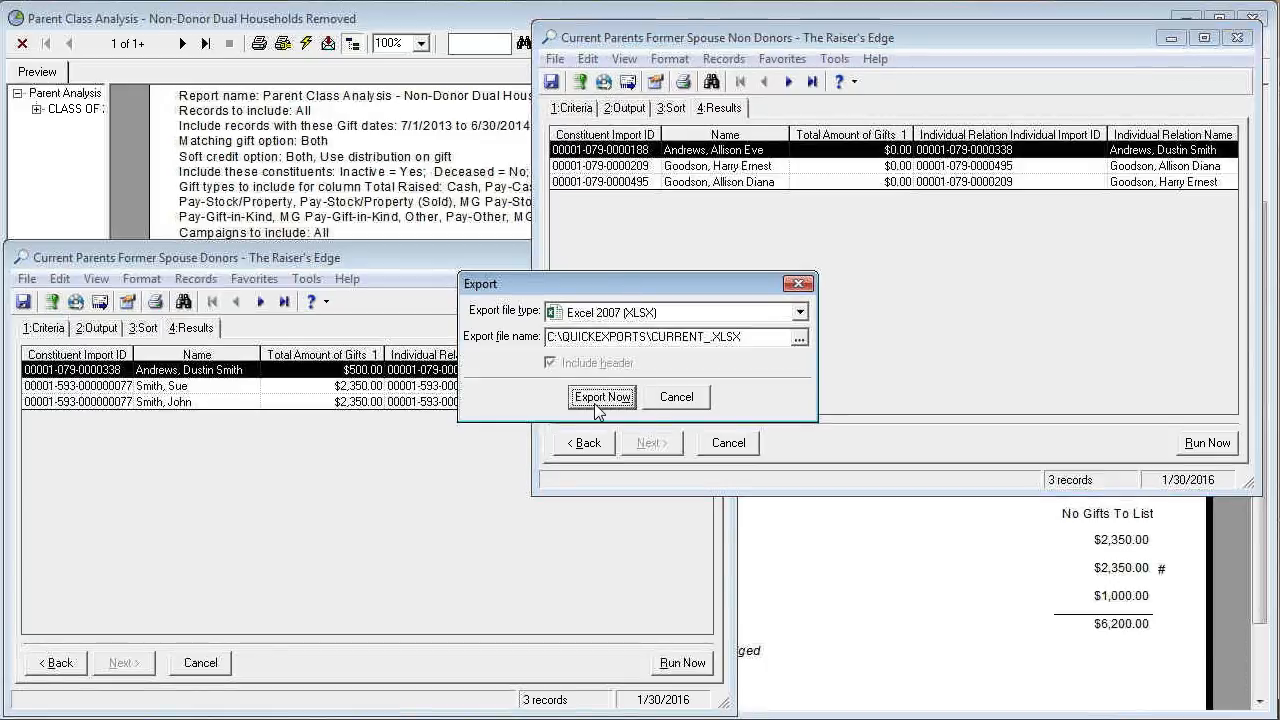
left_click(693, 399)
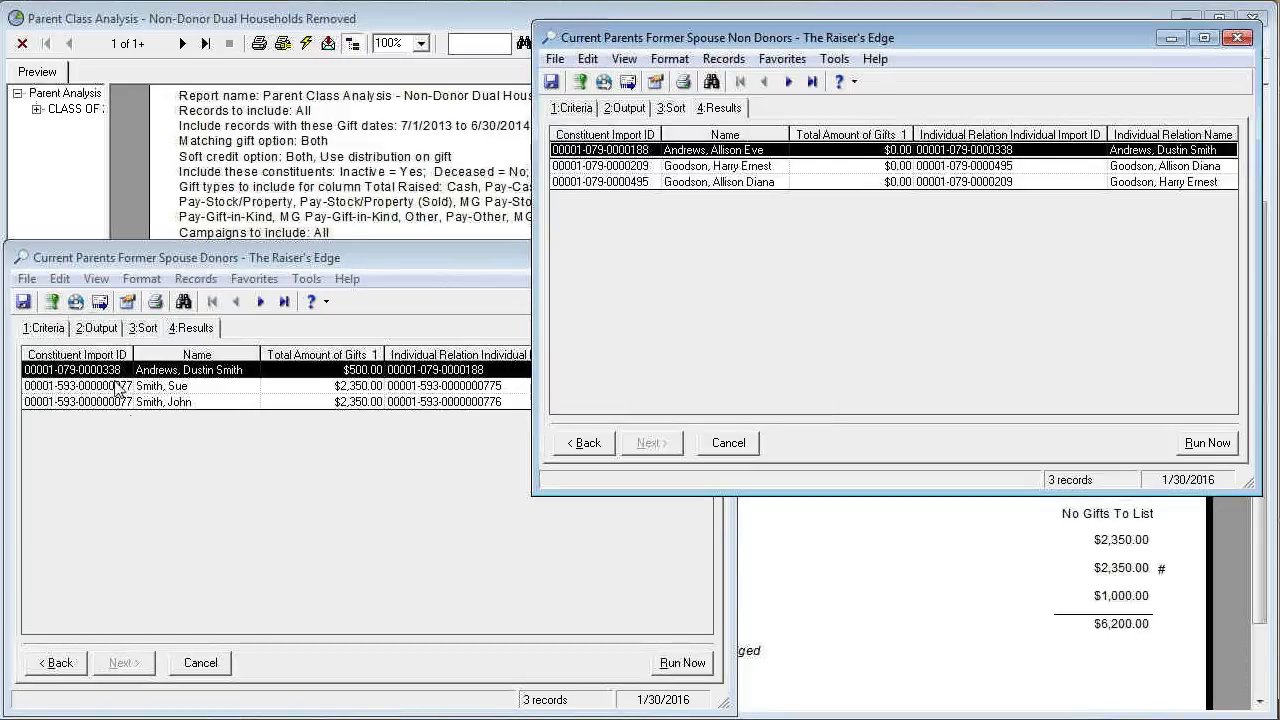
left_click(134, 471)
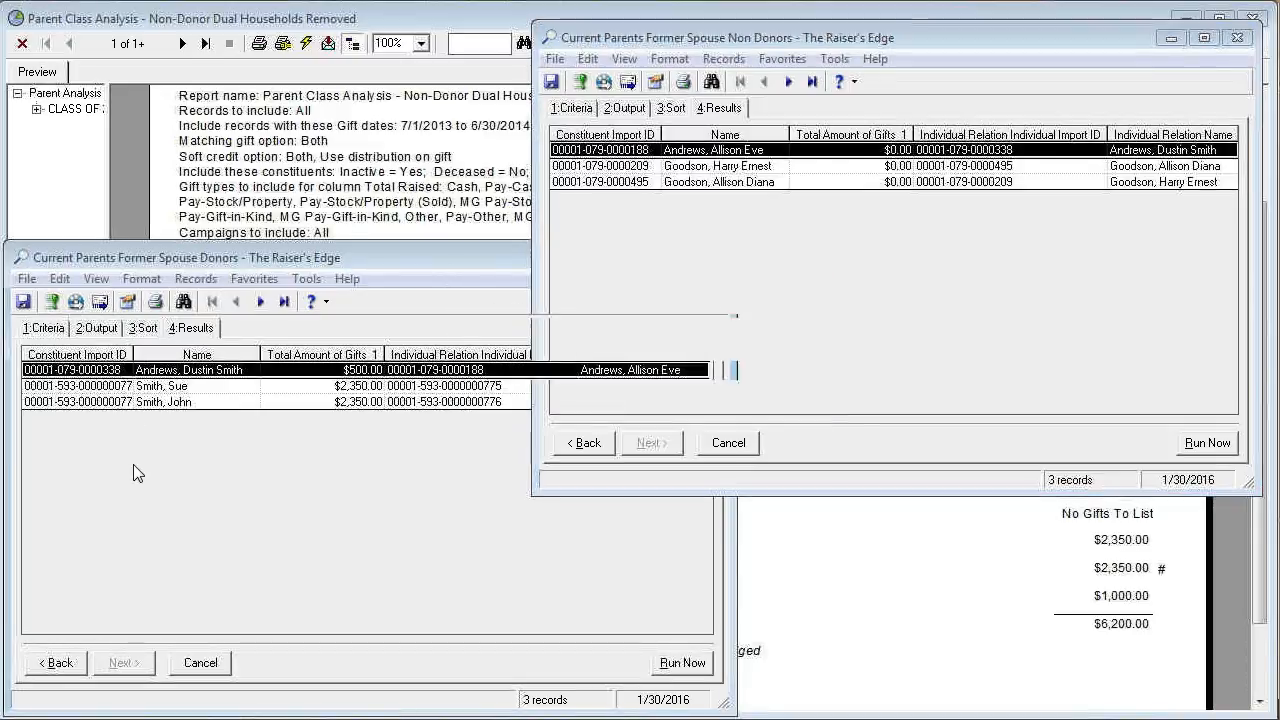
left_click(75, 303)
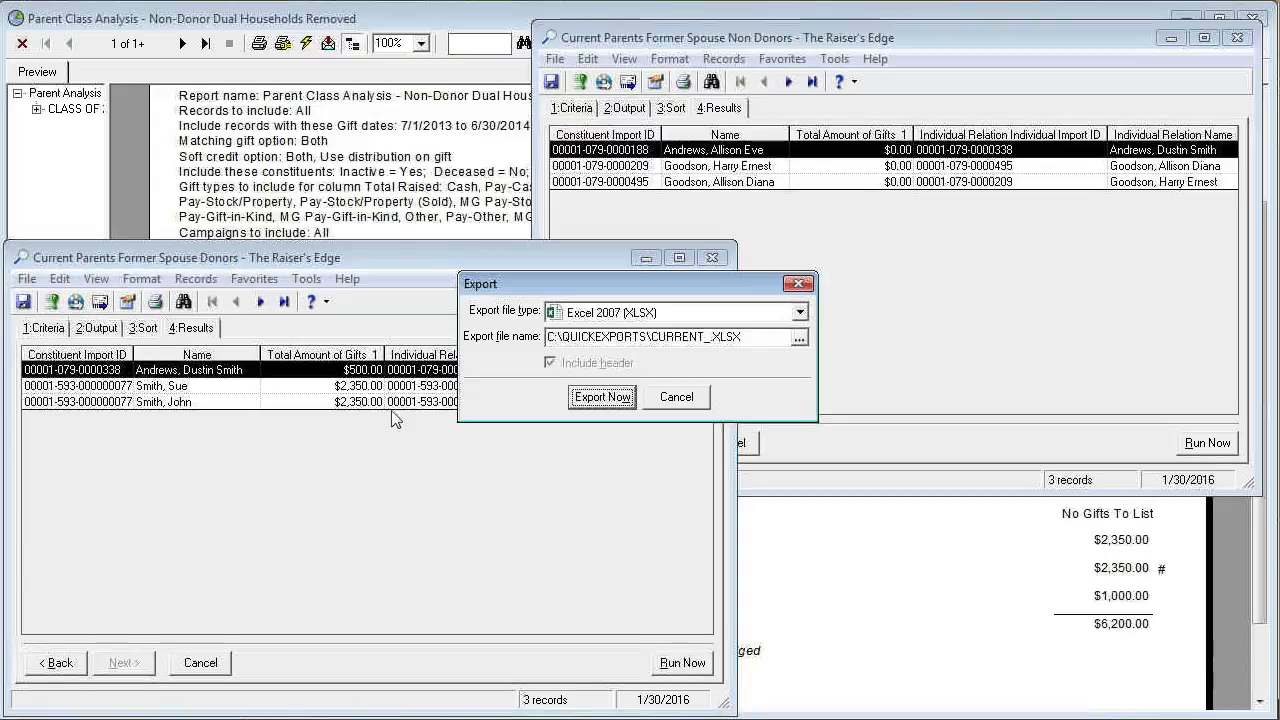
left_click(670, 397)
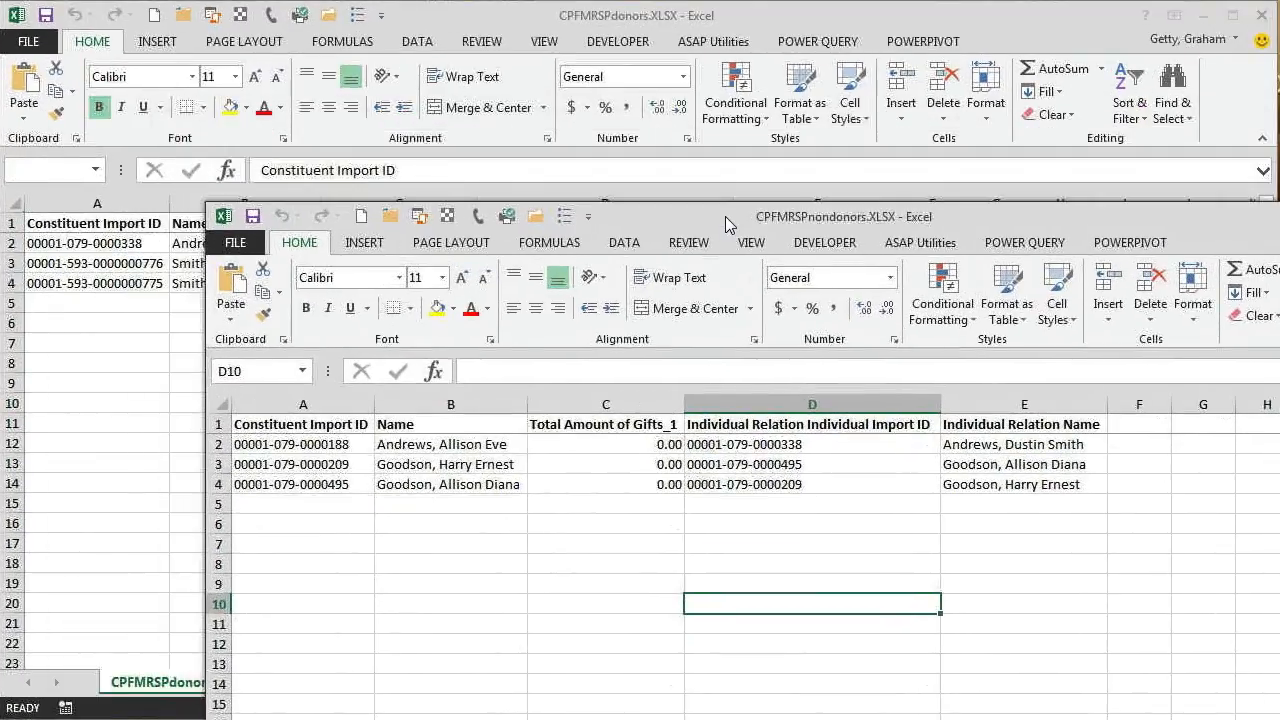
In Excel, move the CPFMRSPnondonors workbook below the donor rows and compare its constituent import IDs with the donors' relation import IDs.
left_click_drag(727, 222, 650, 318)
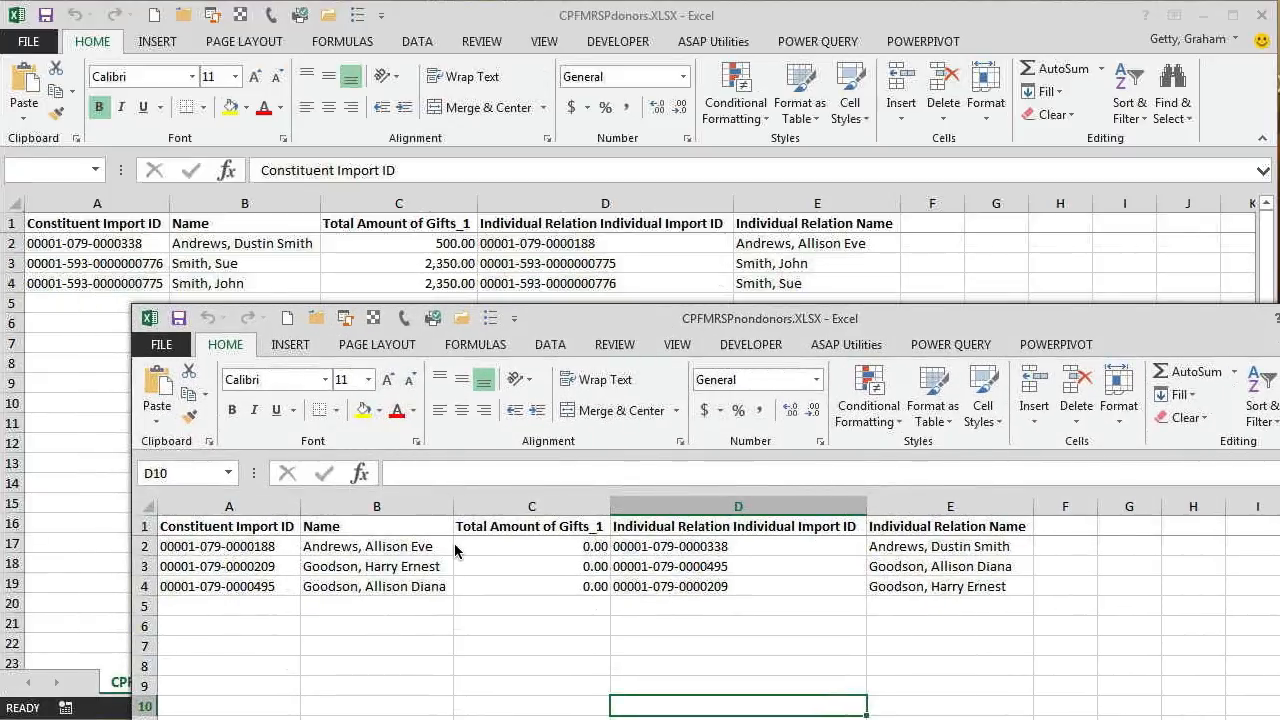
left_click(372, 546)
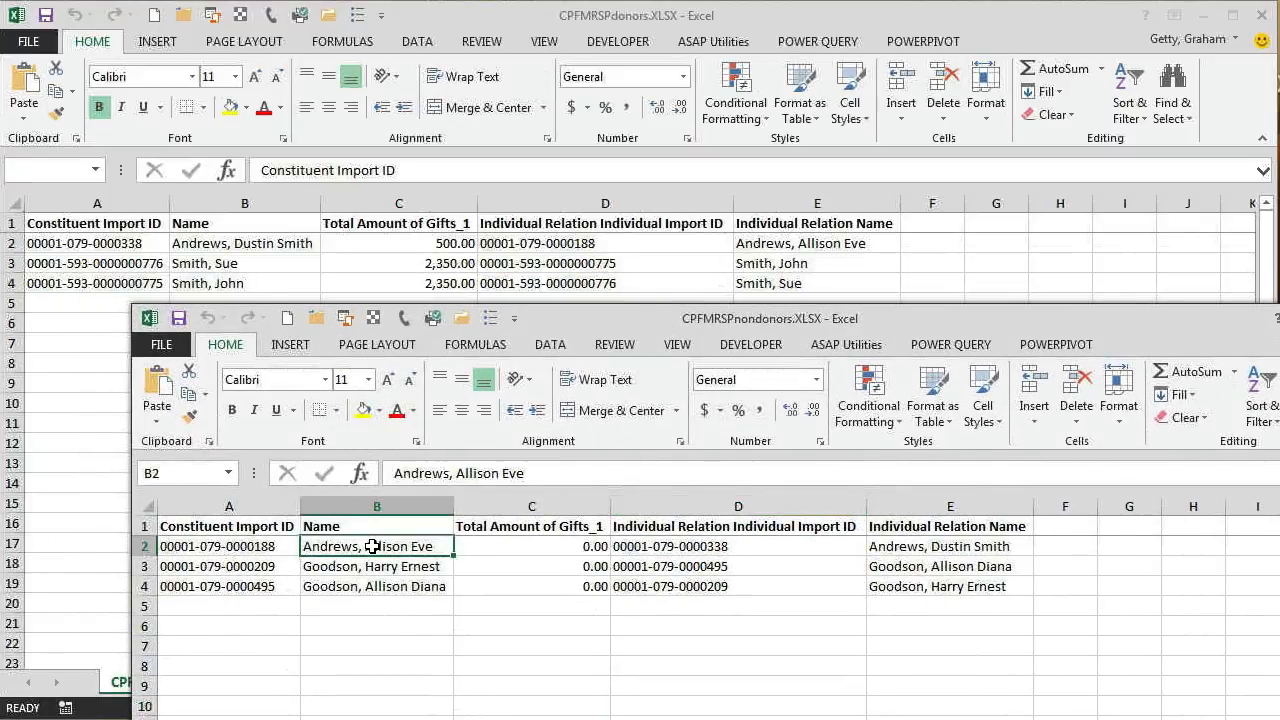
left_click(243, 541)
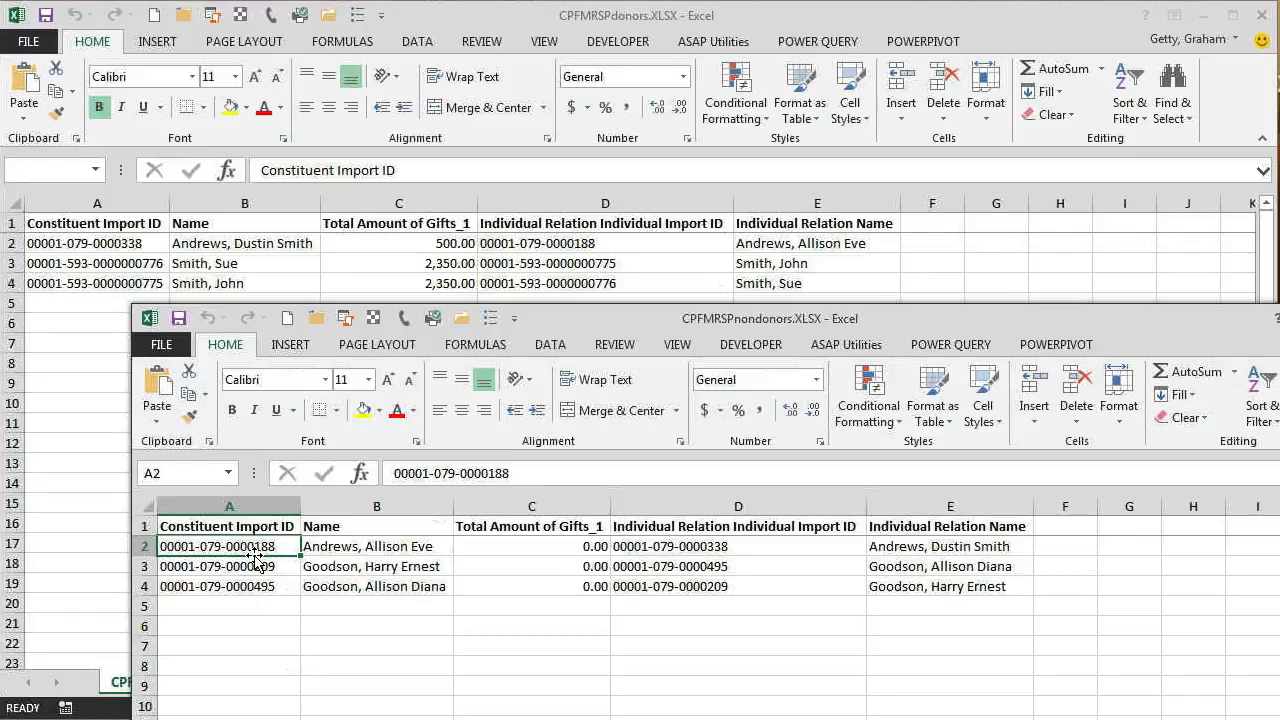
left_click(546, 245)
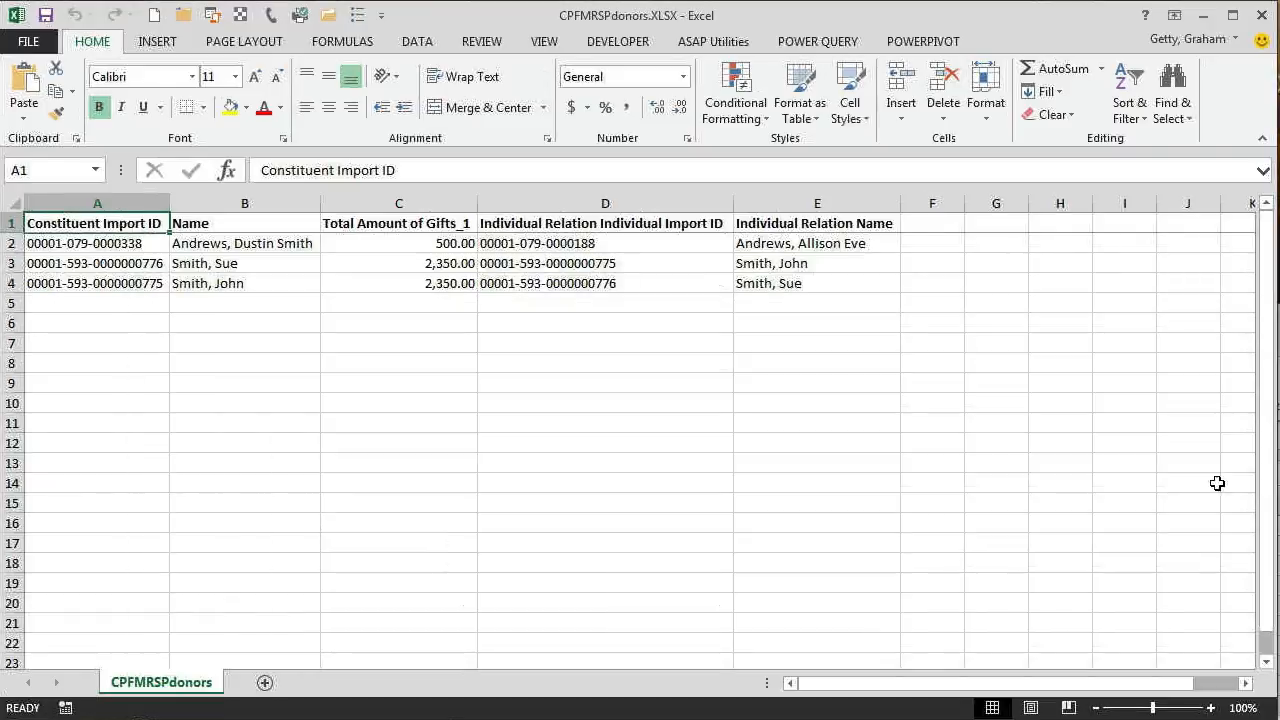
Insert a column before Name in the CPFMRSPnondonors workbook and head it FormerSpouseDonorCheck.
key("alt+Tab")
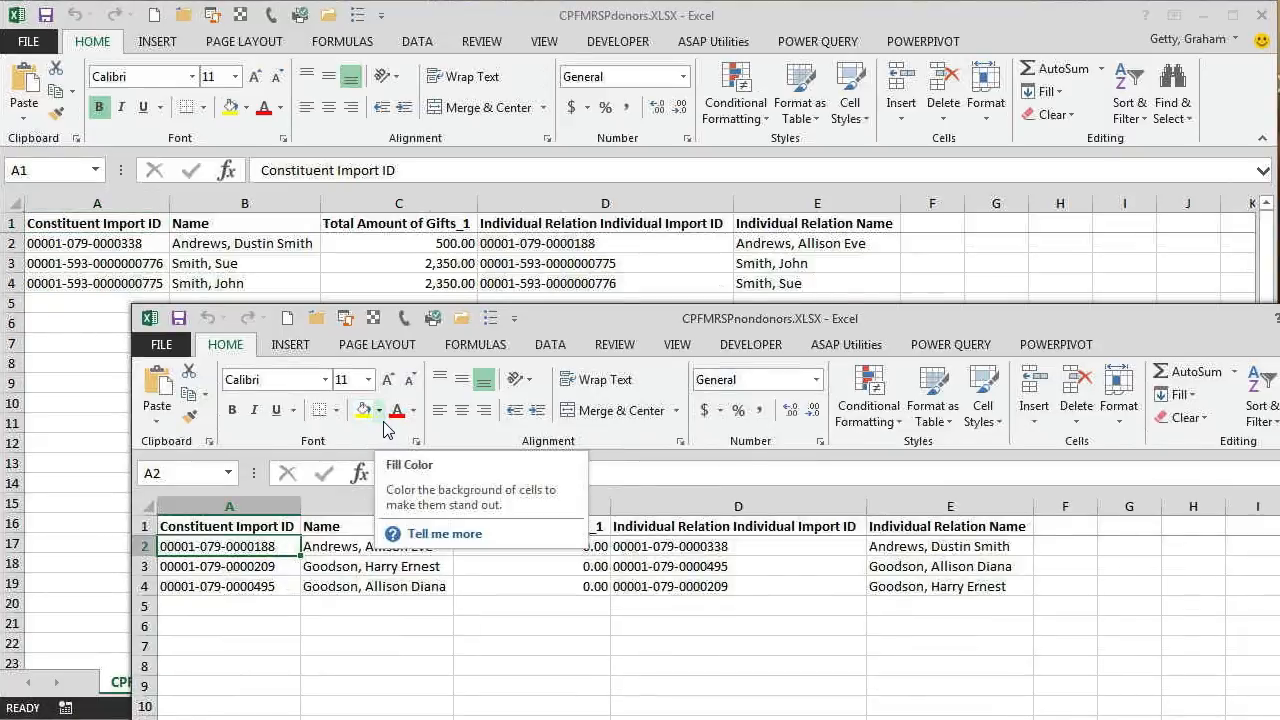
left_click(351, 508)
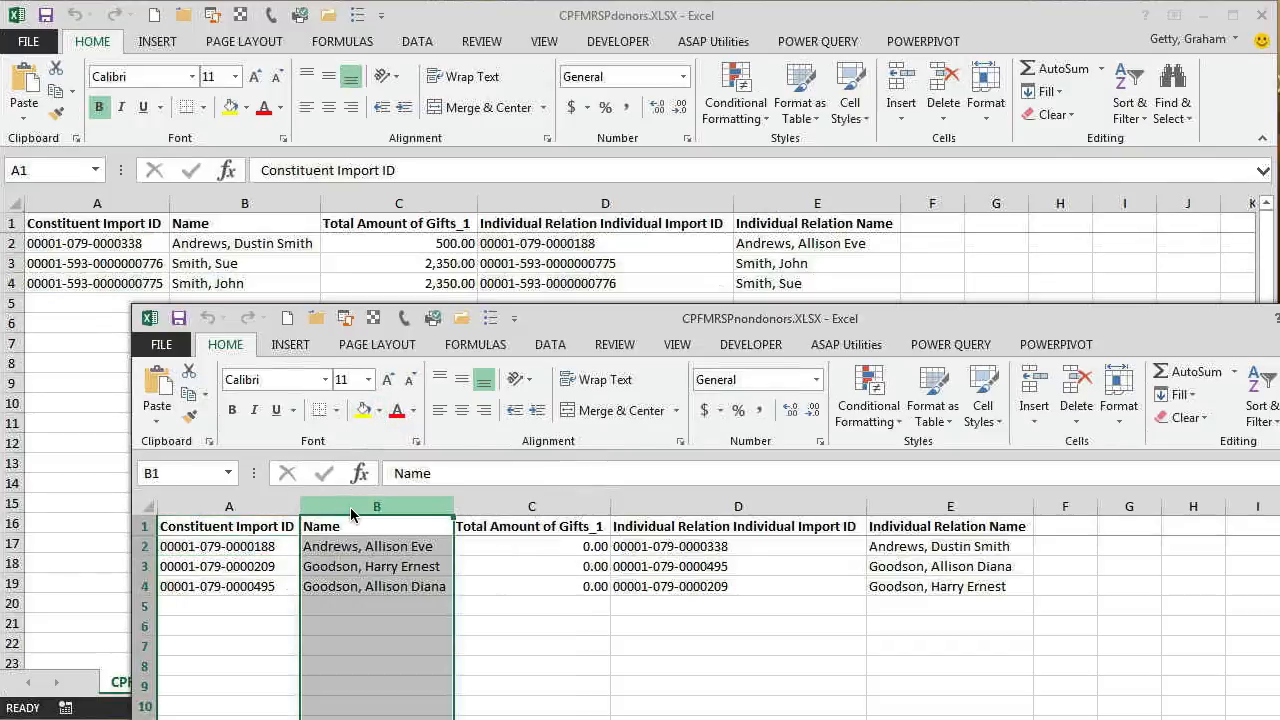
right_click(351, 514)
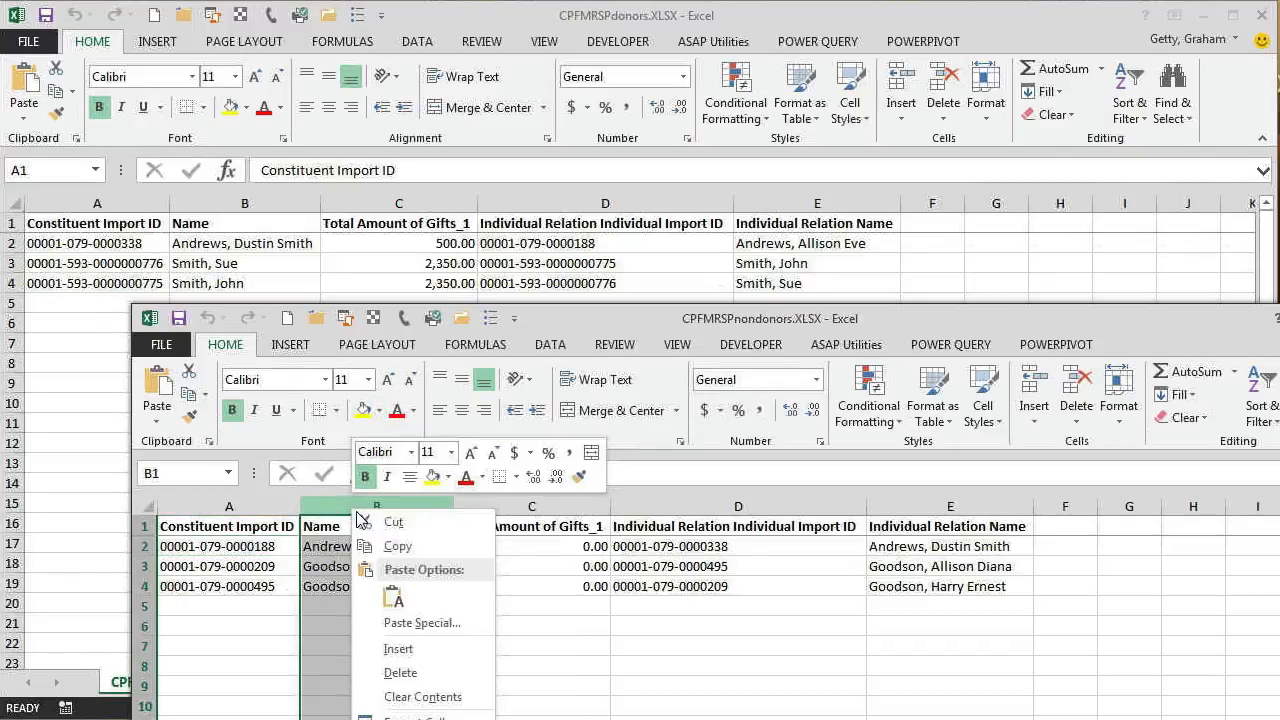
left_click(330, 645)
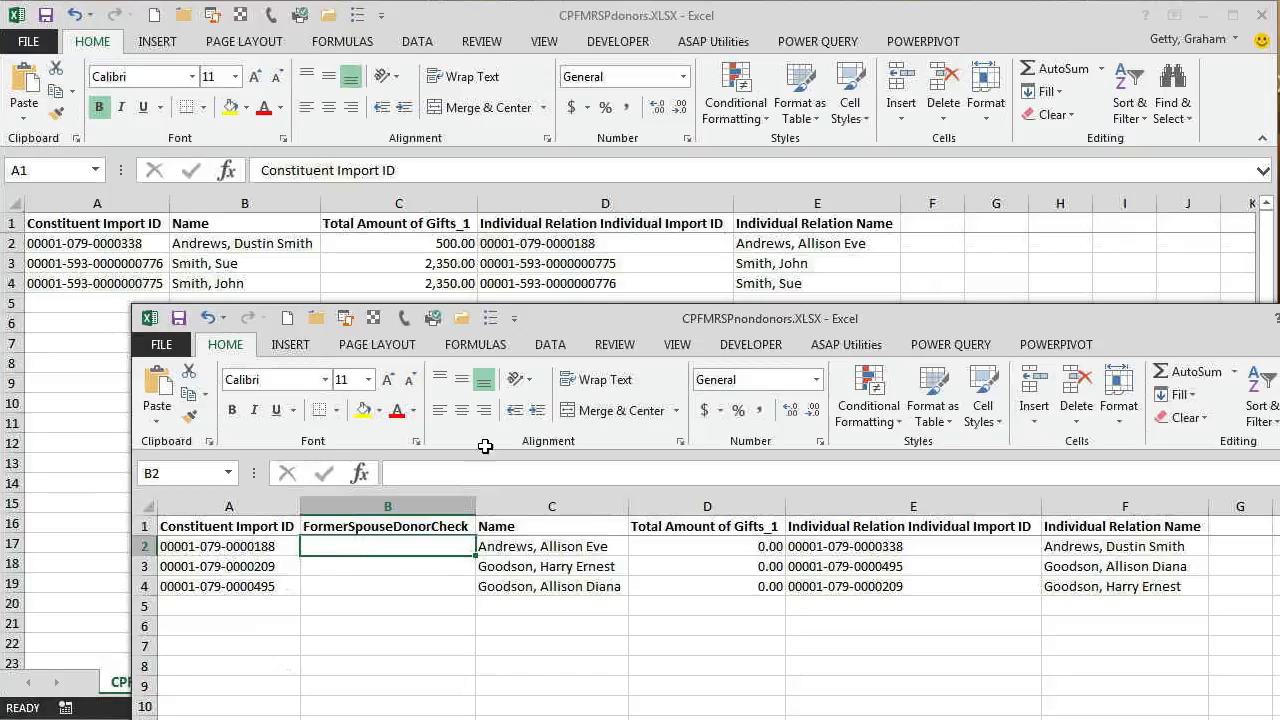
In the CPFMRSPdonors workbook, name the range of columns D and E FMRSPdonors.
left_click(612, 249)
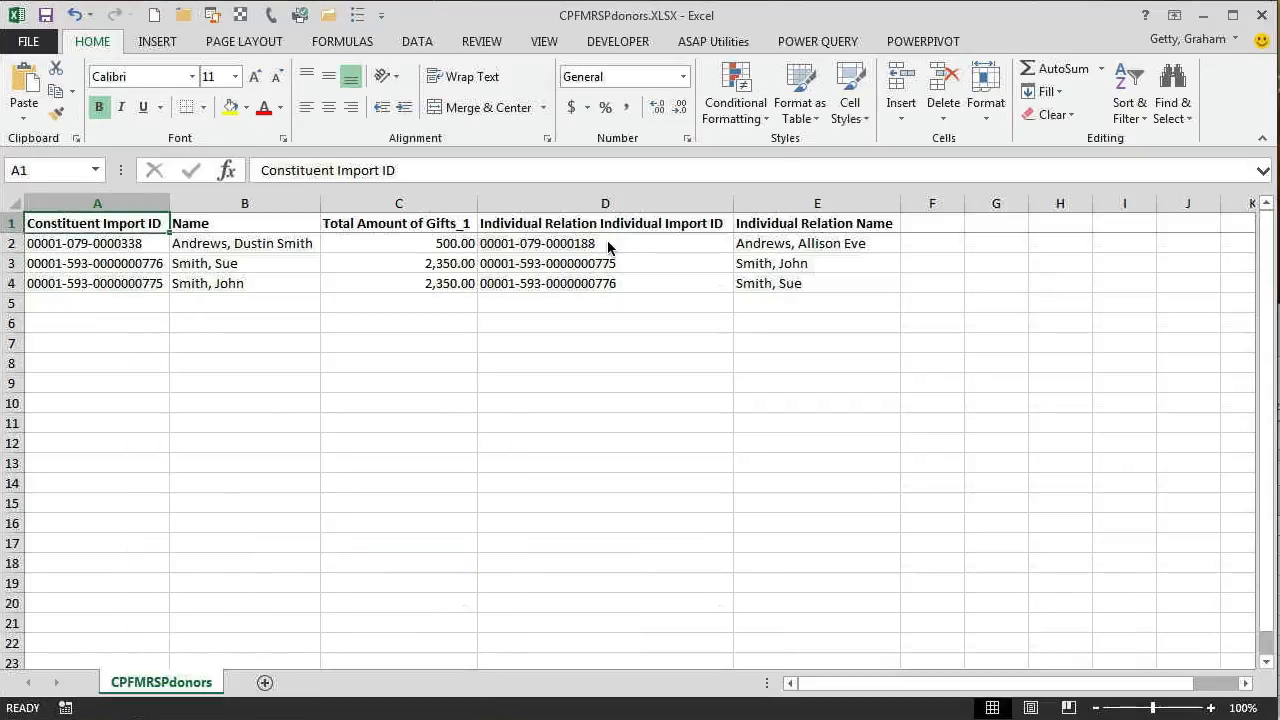
left_click_drag(603, 203, 794, 200)
left_click(49, 169)
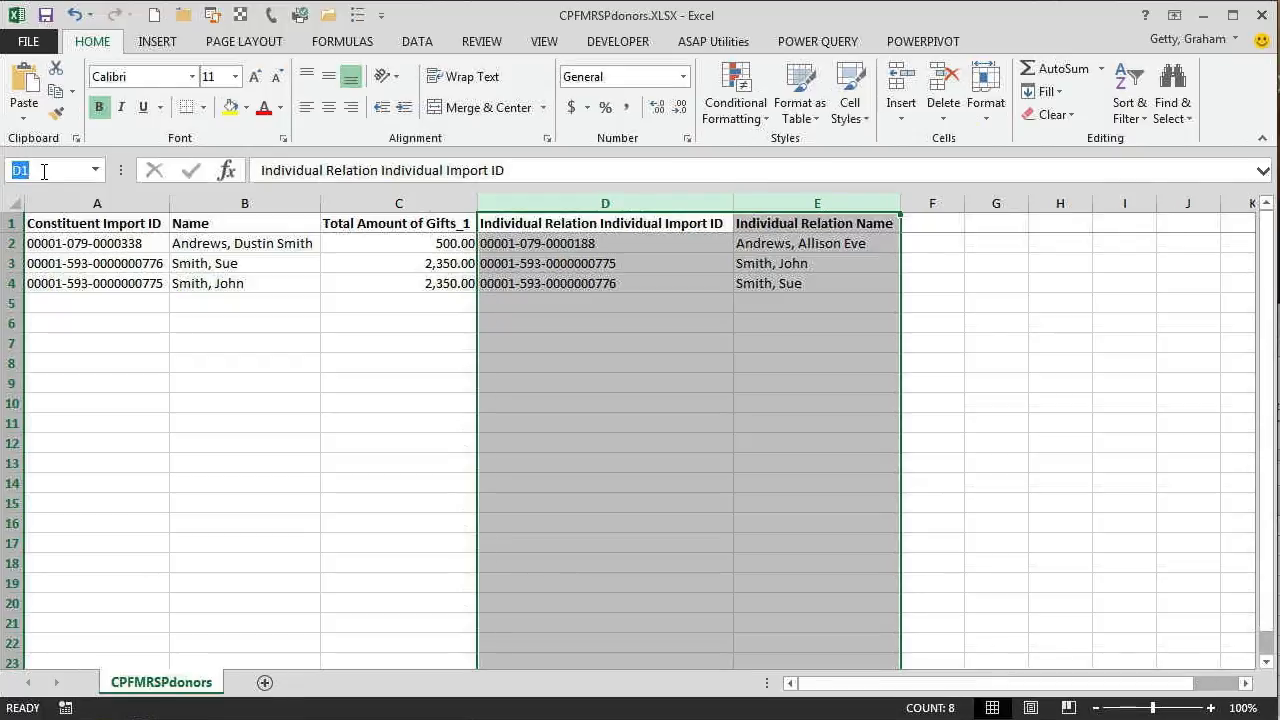
type("FMR")
type("SPdonors")
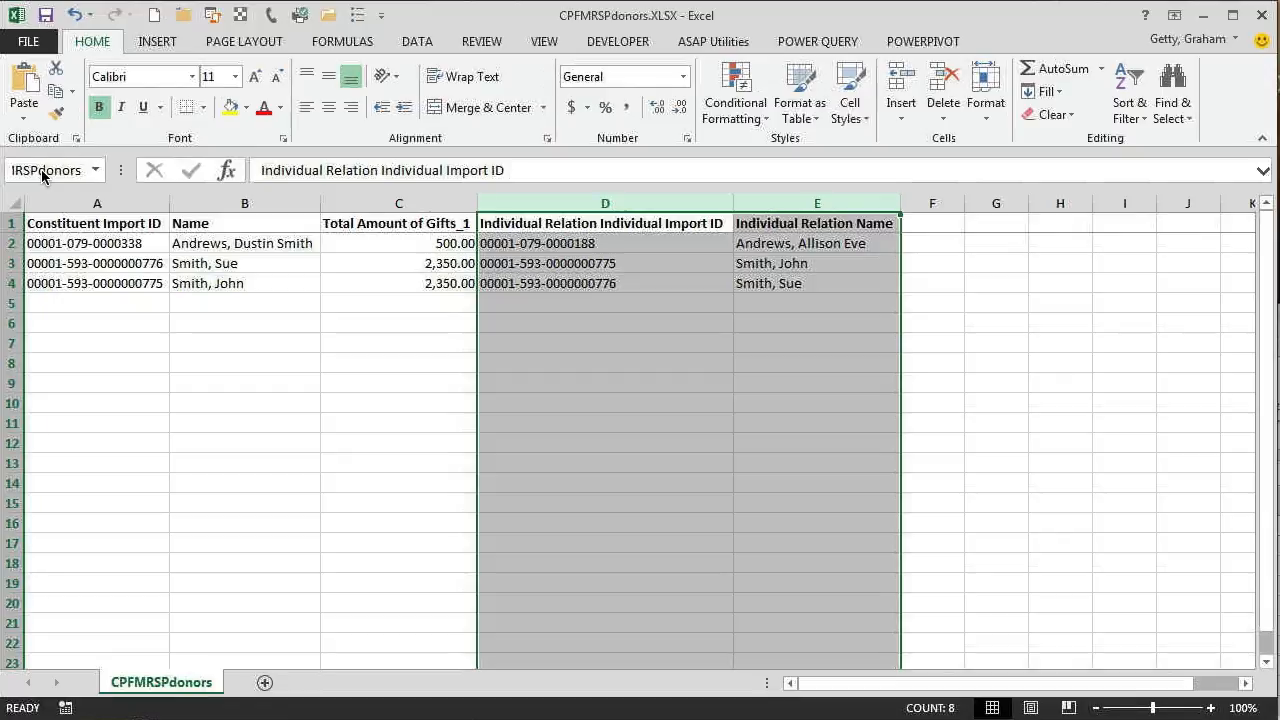
key("Return")
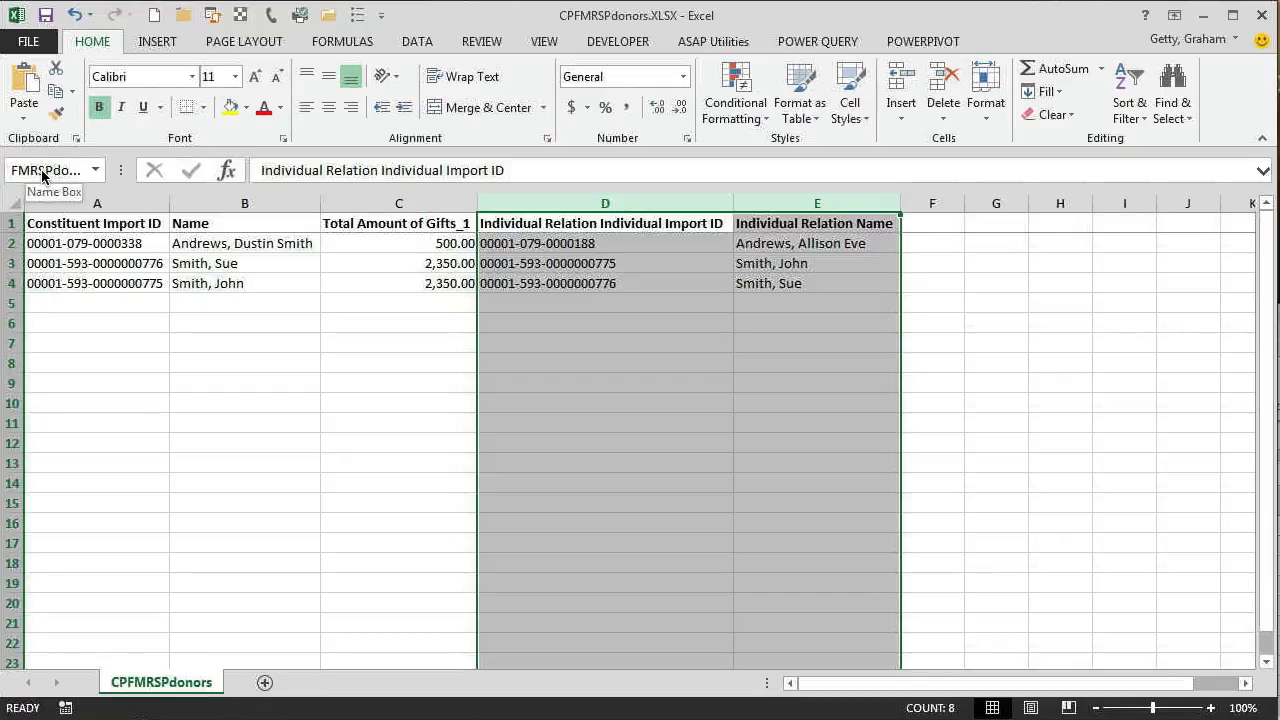
In CPFMRSPnondonors, enter =IF(ISNA(VLOOKUP(A2,CPFMRSPdonors.XLSX!FMRSPdonors,1,FALSE)),"",VLOOKUP(A2,CPFMRSPdonors.XLSX!FMRSPdonors,1,FALSE)) in B2 and fill it down to B4.
left_click(600, 384)
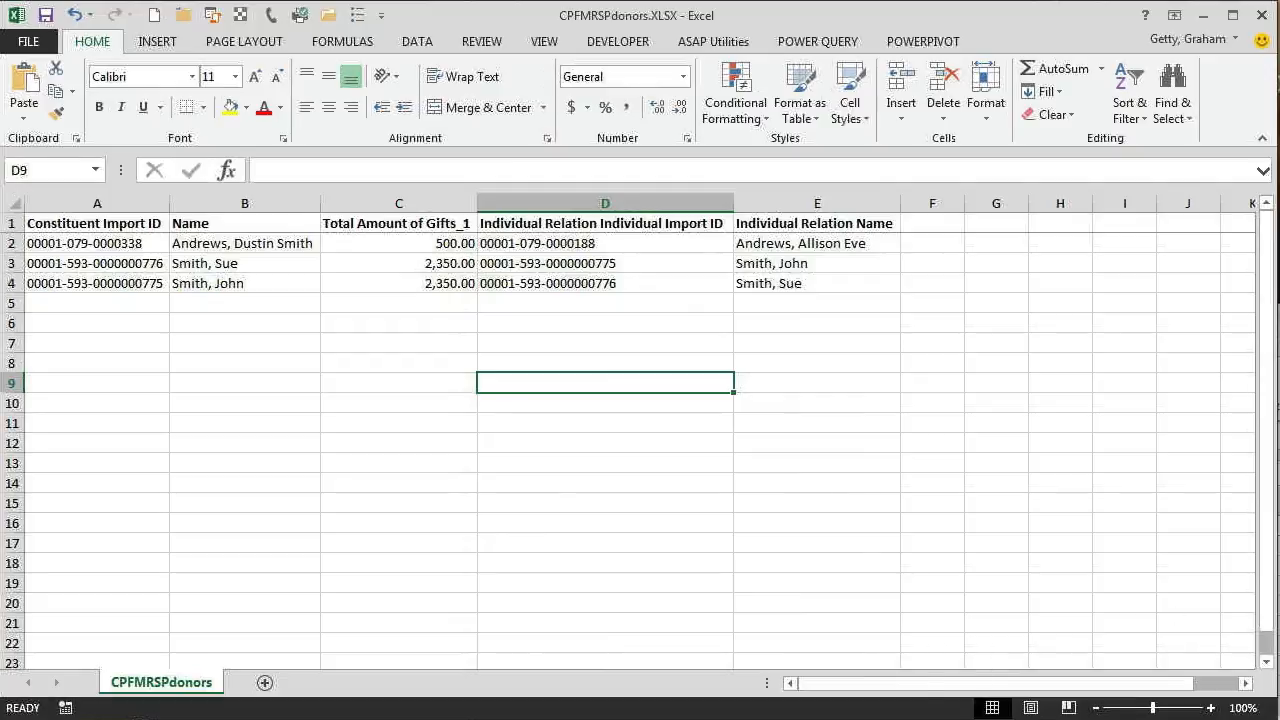
left_click(1279, 580)
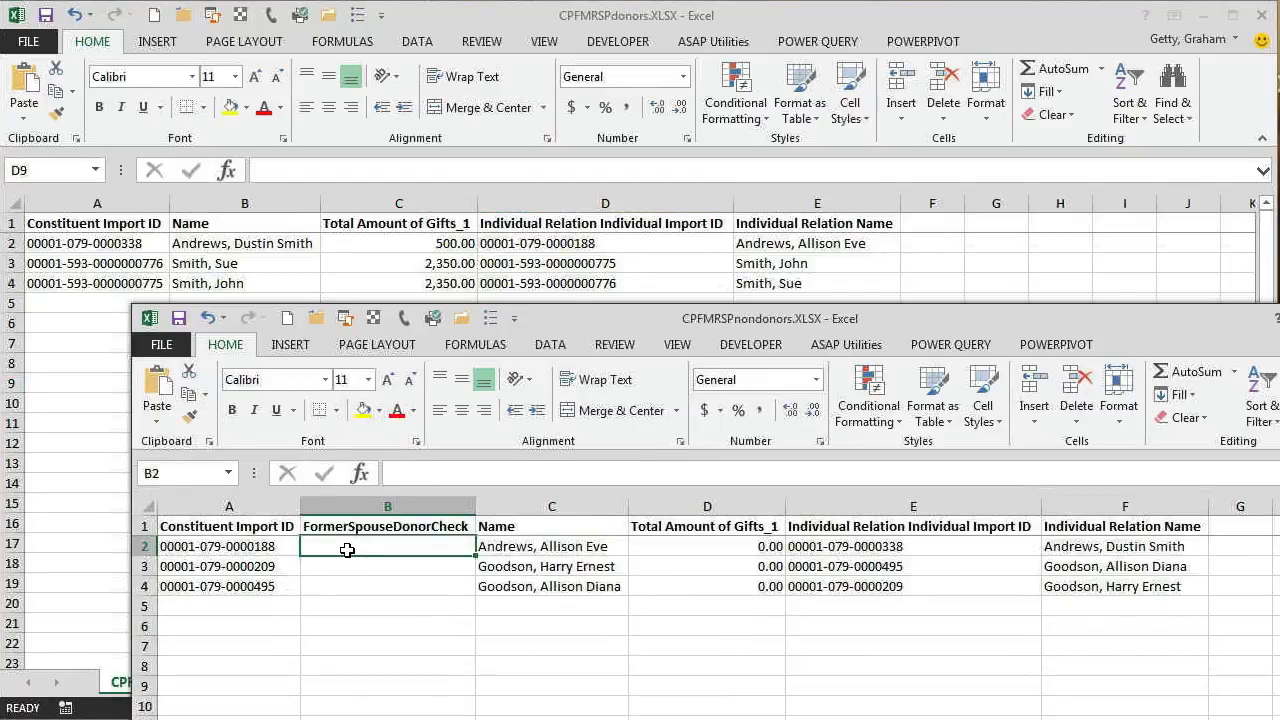
key("ctrl+v")
left_click(404, 563)
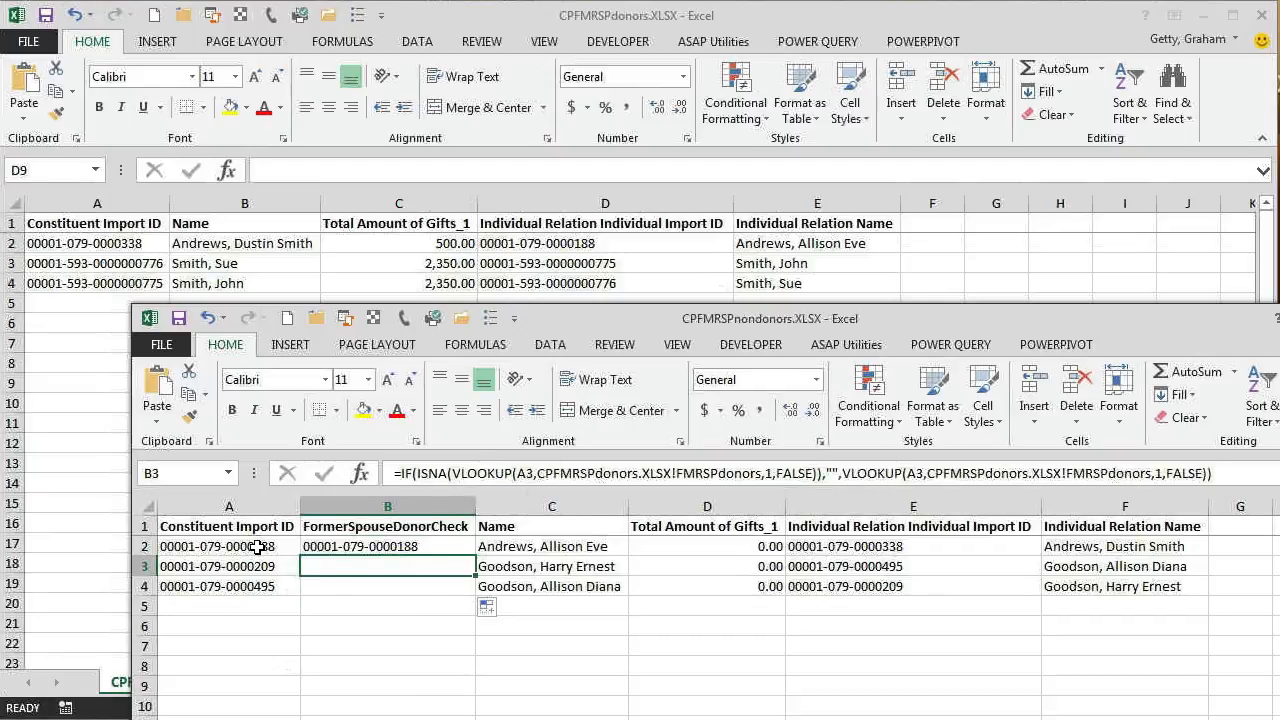
left_click(345, 548)
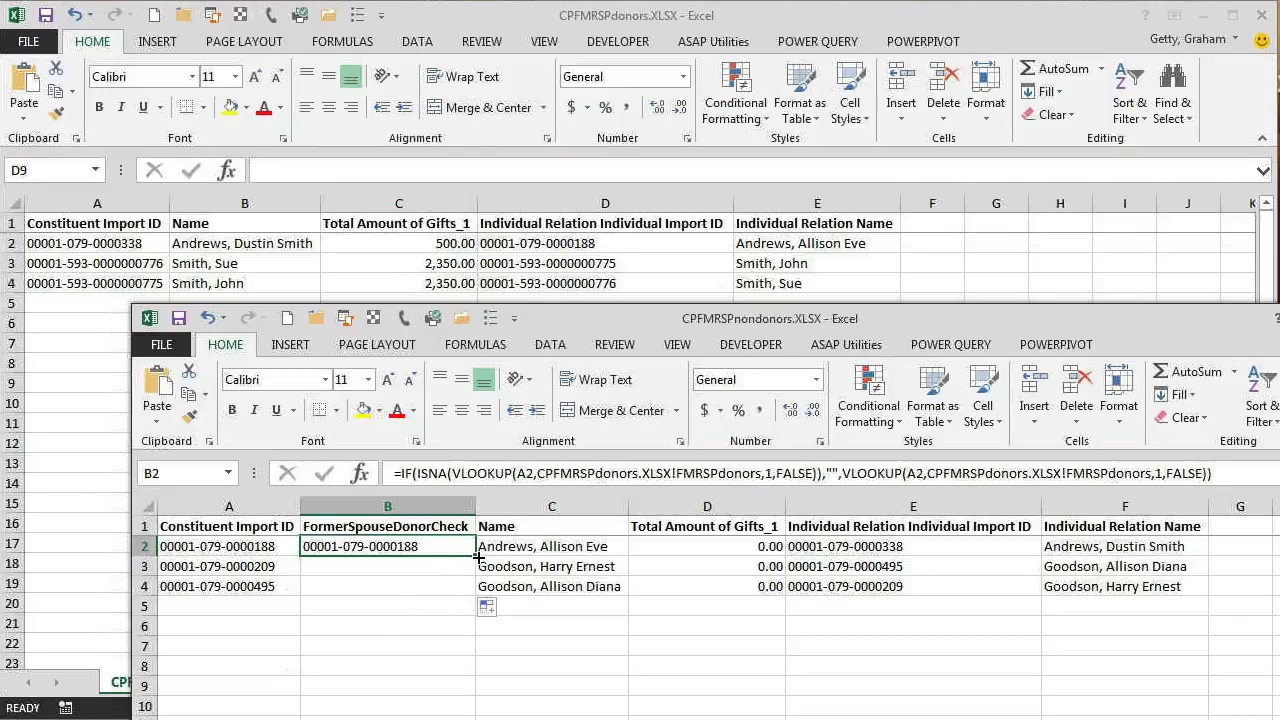
left_click_drag(477, 556, 478, 598)
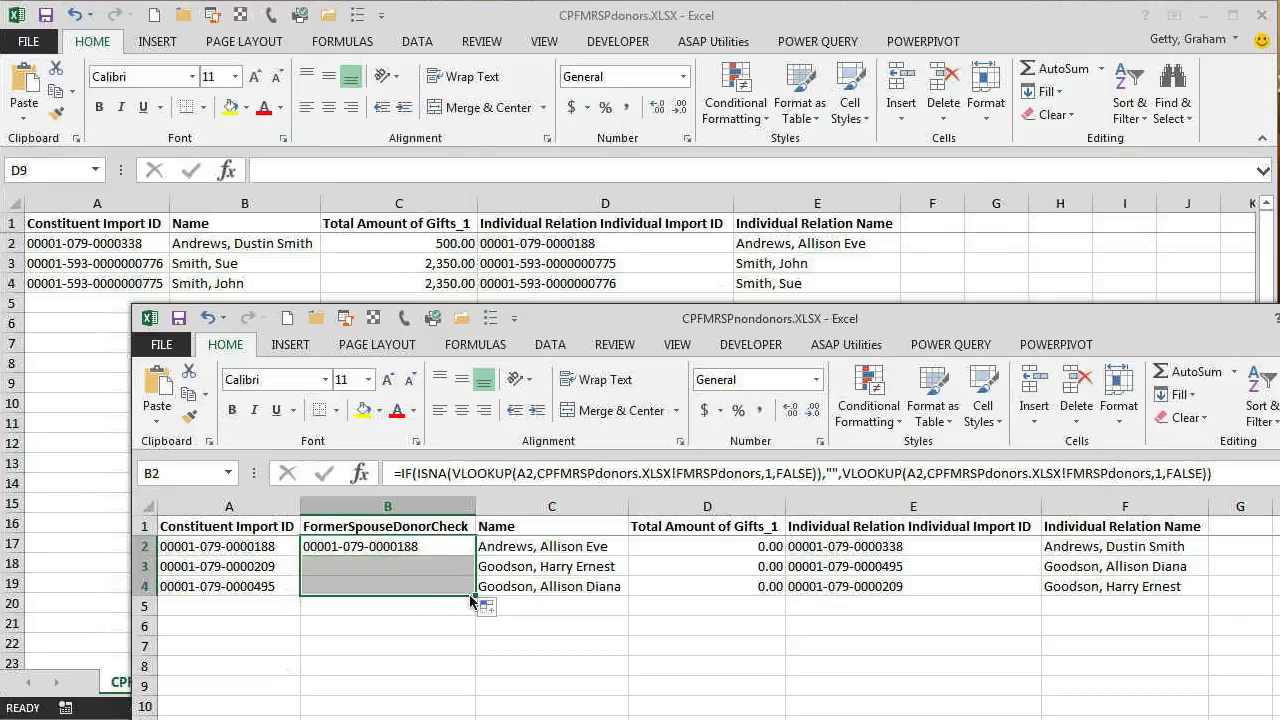
left_click(414, 625)
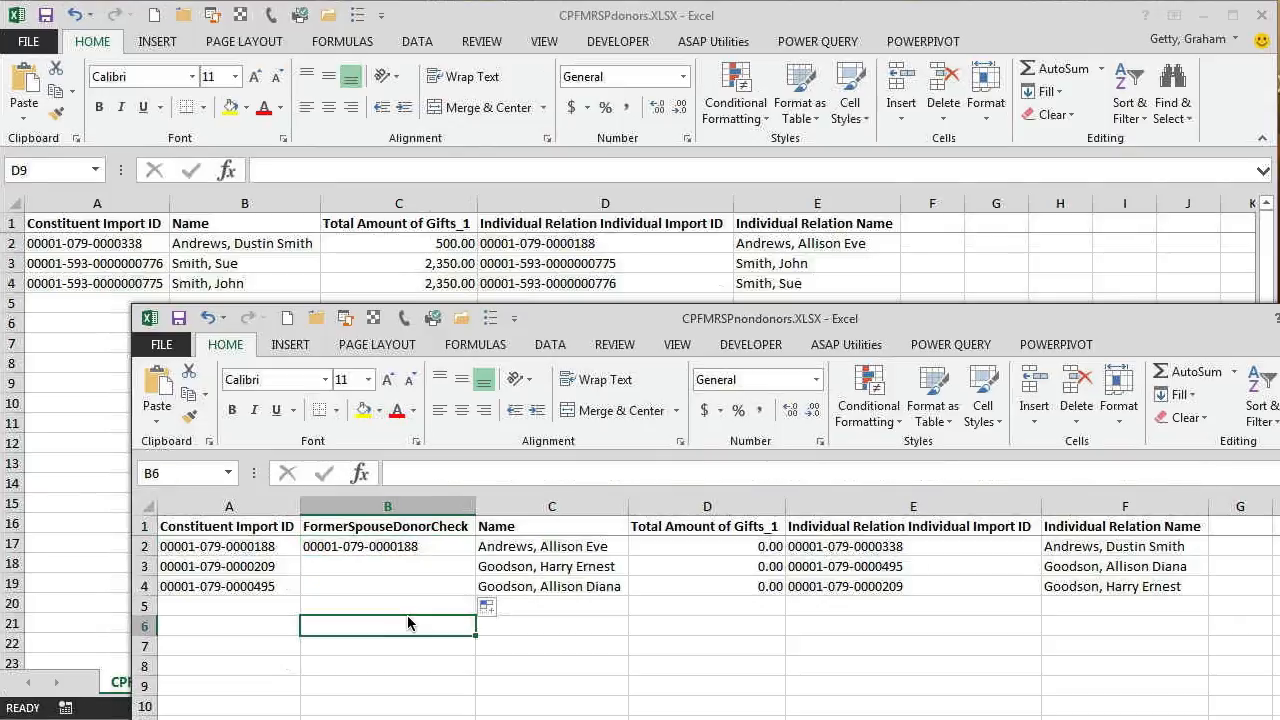
Turn on filtering for the non-donor rows and exclude blanks in the FormerSpouseDonorCheck column.
left_click(379, 527)
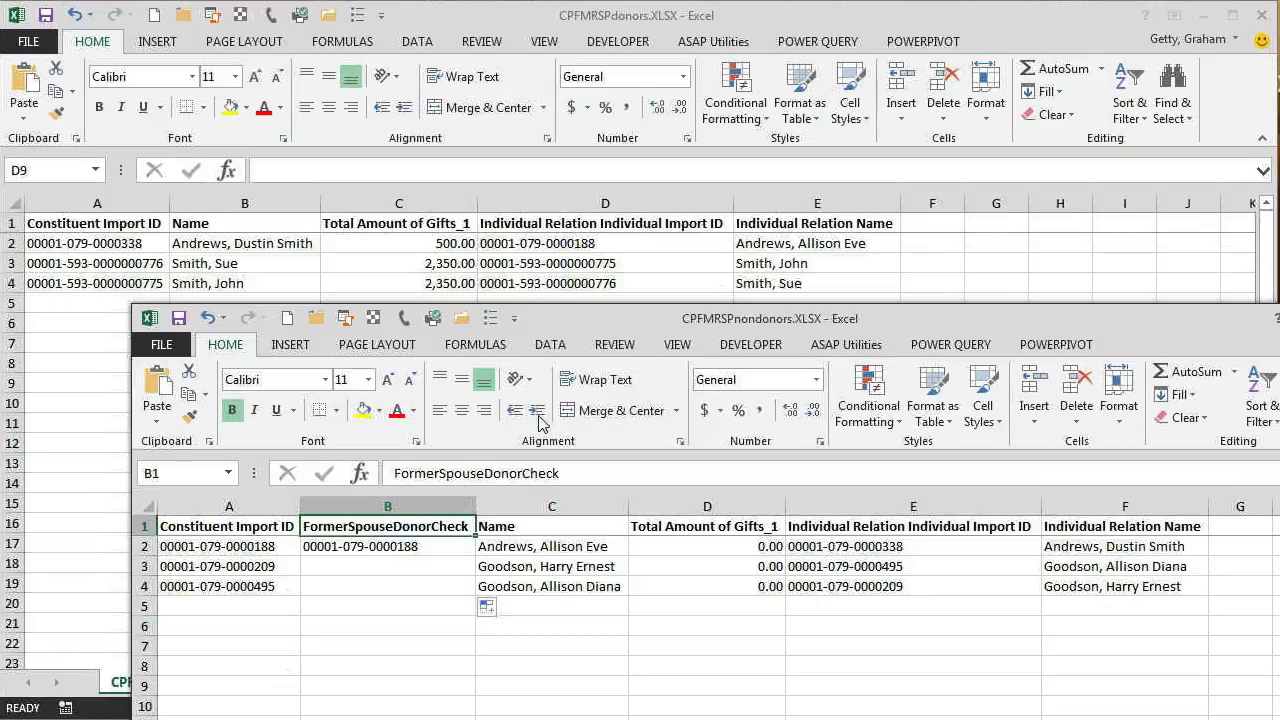
left_click(550, 345)
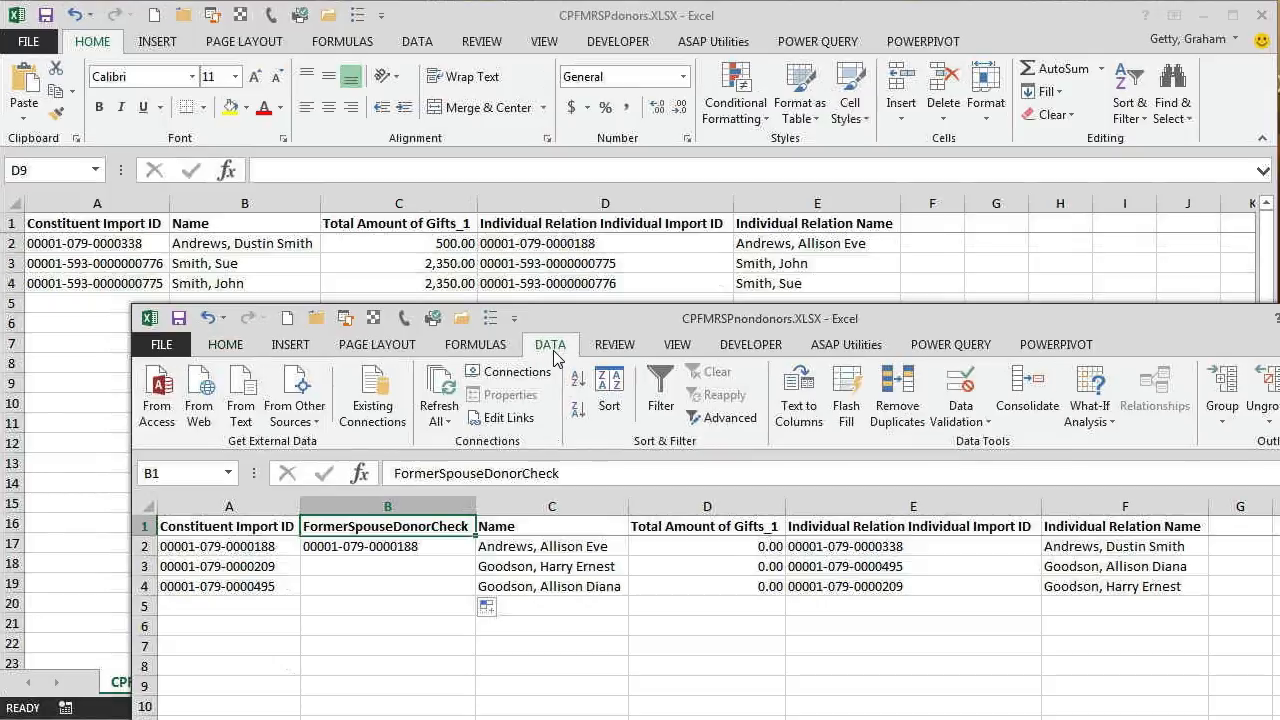
left_click(660, 392)
left_click(465, 527)
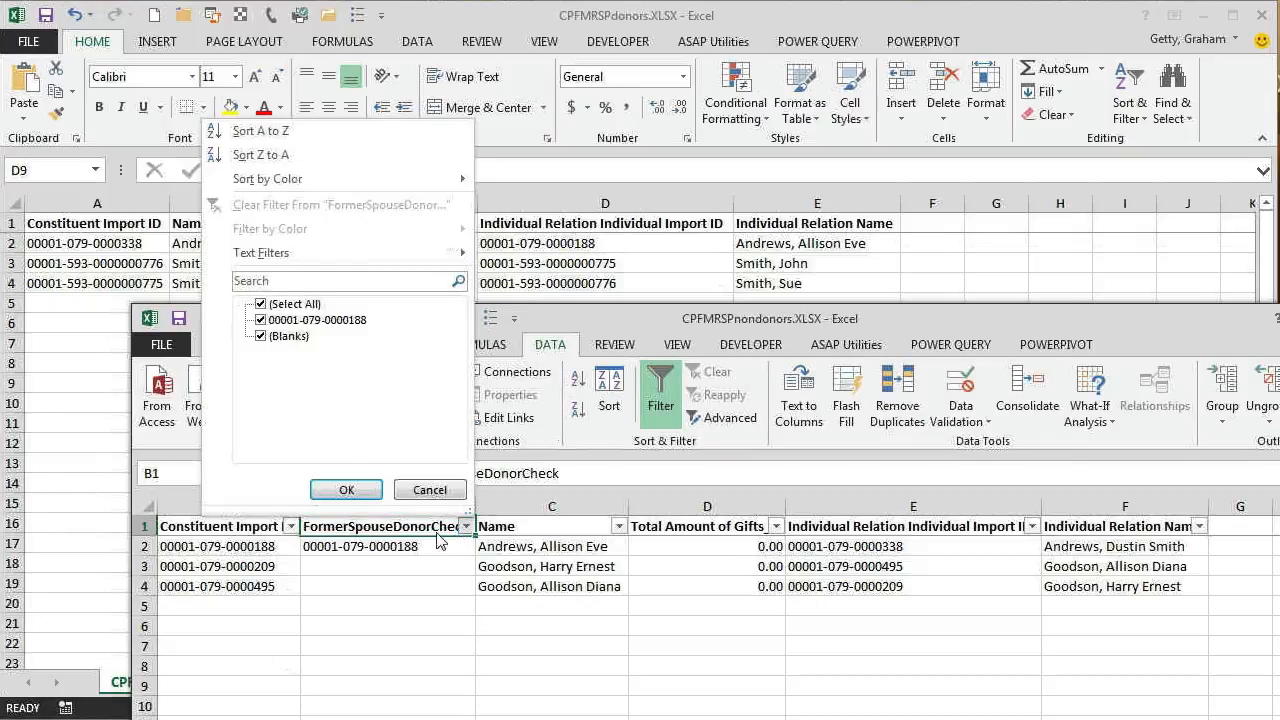
left_click(288, 336)
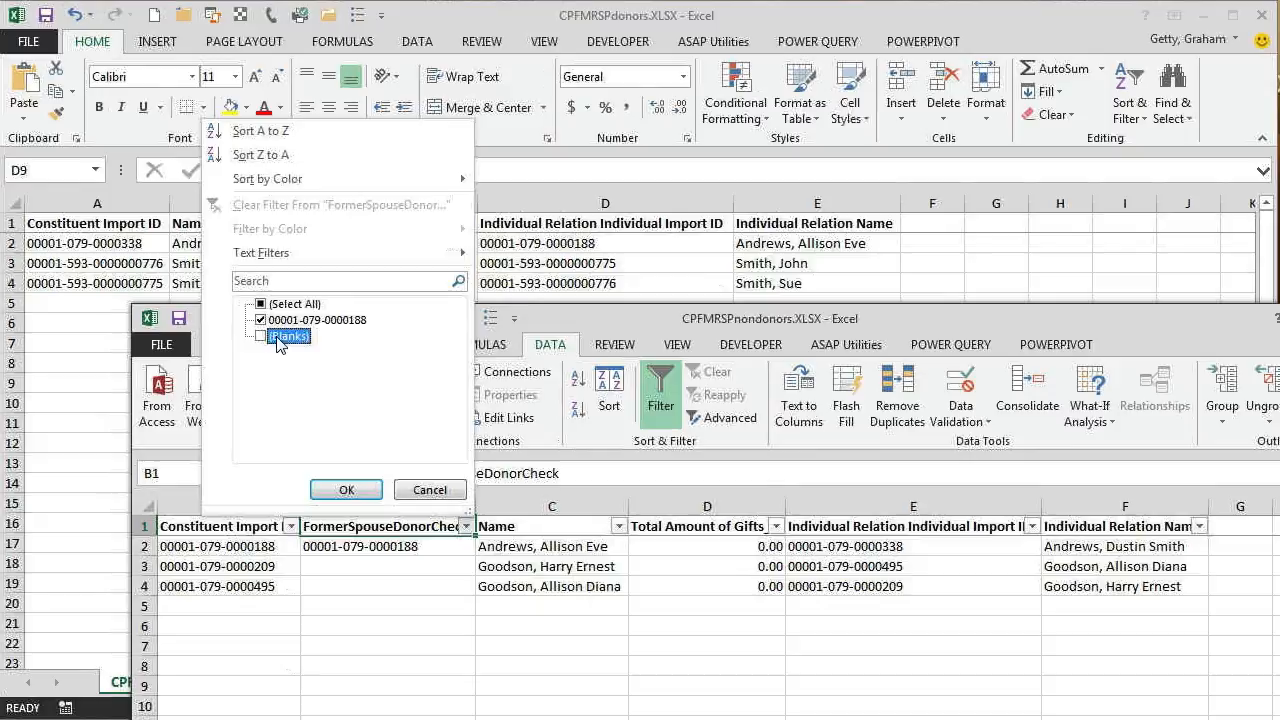
left_click(350, 492)
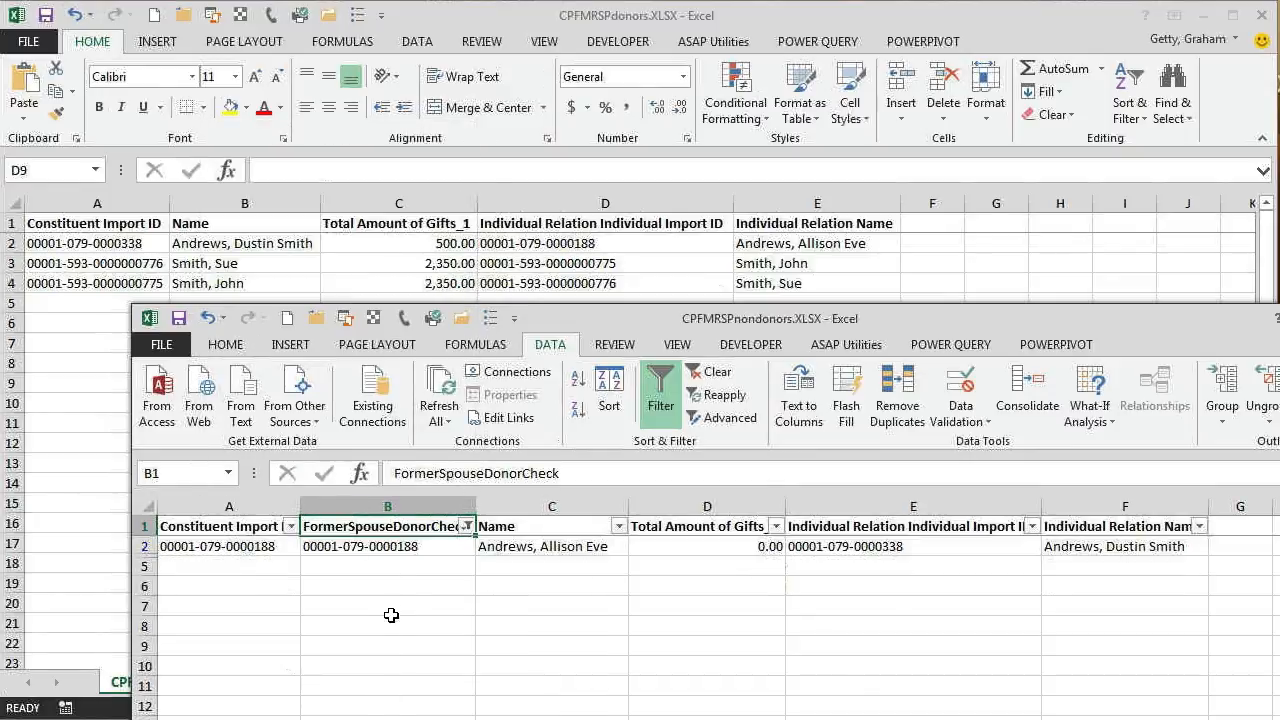
Copy the import ID in the remaining filtered row of the FormerSpouseDonorCheck column.
left_click(377, 548)
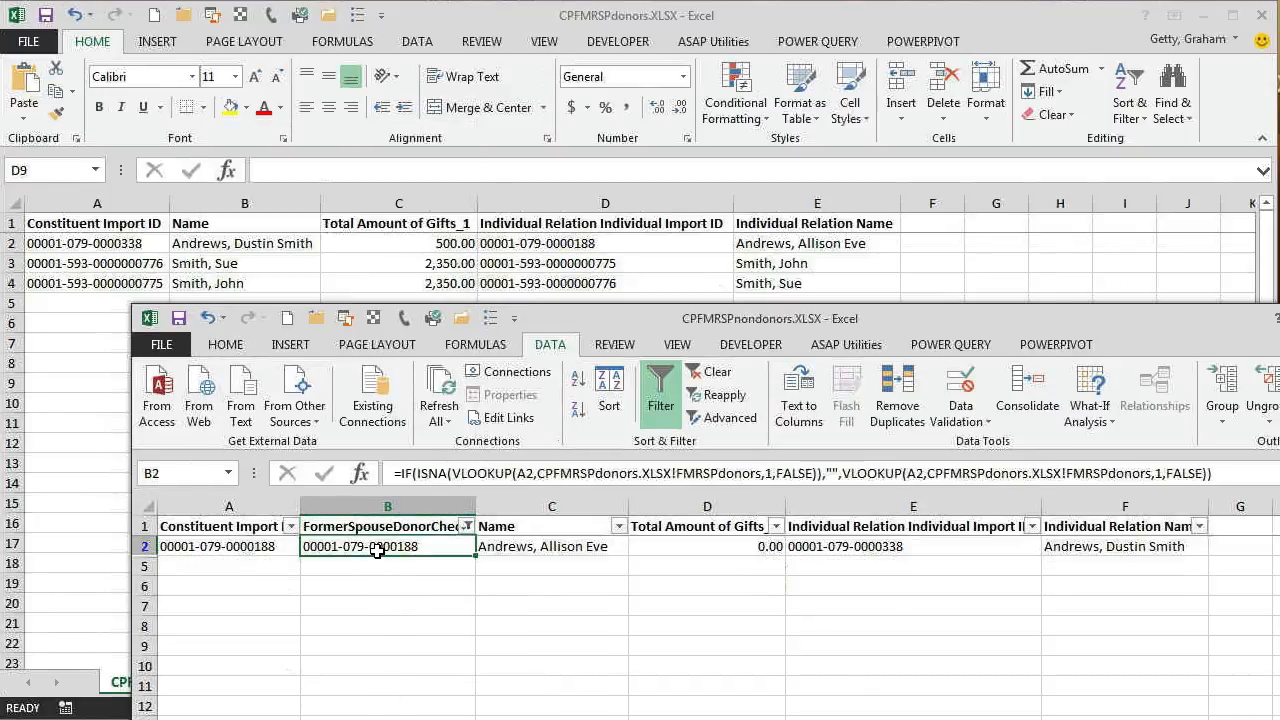
right_click(377, 549)
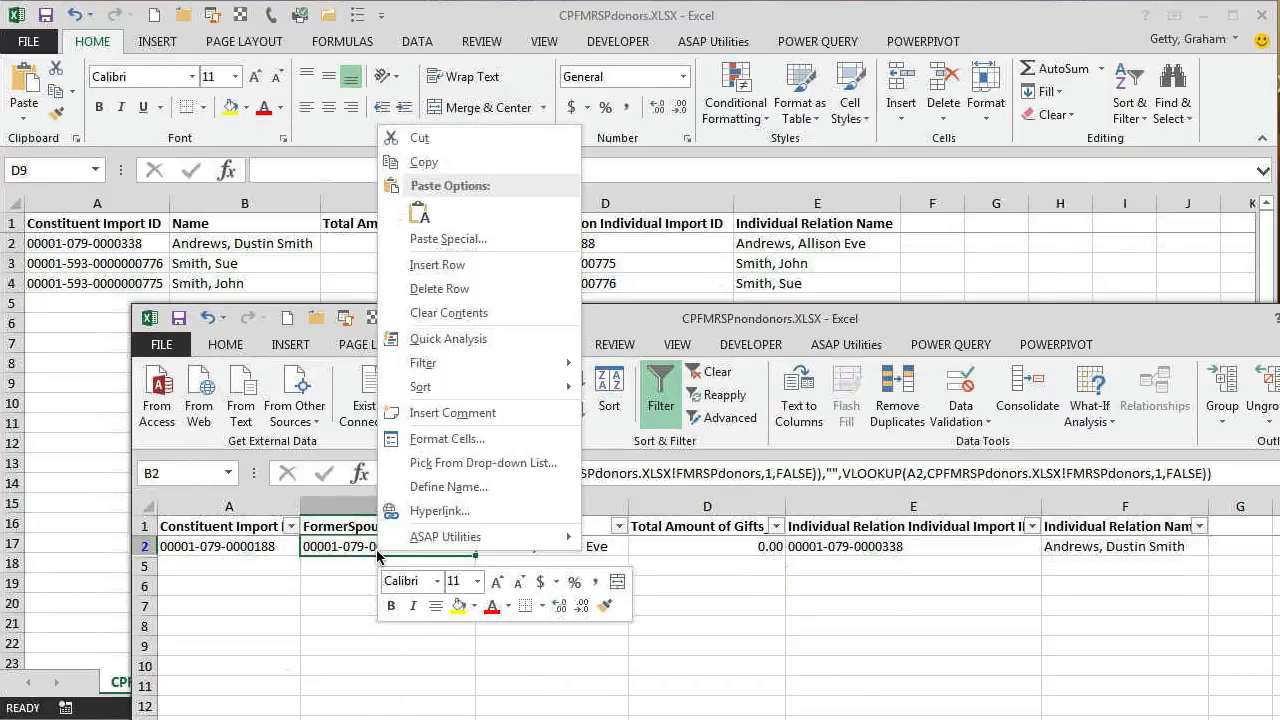
left_click(469, 164)
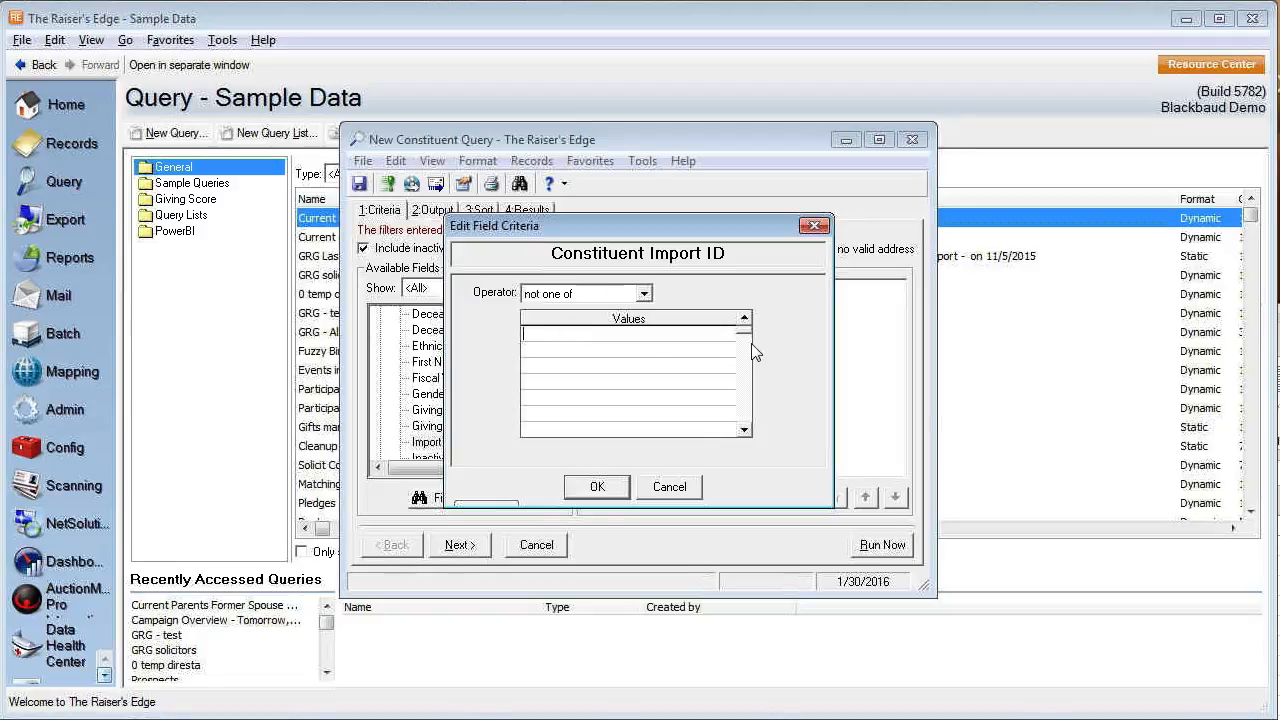
In The Raiser's Edge, exclude the copied Constituent Import ID with "not one of", save the query as Current Parents Dual Households To Exclude and close it.
left_click_drag(745, 340, 752, 432)
left_click(593, 490)
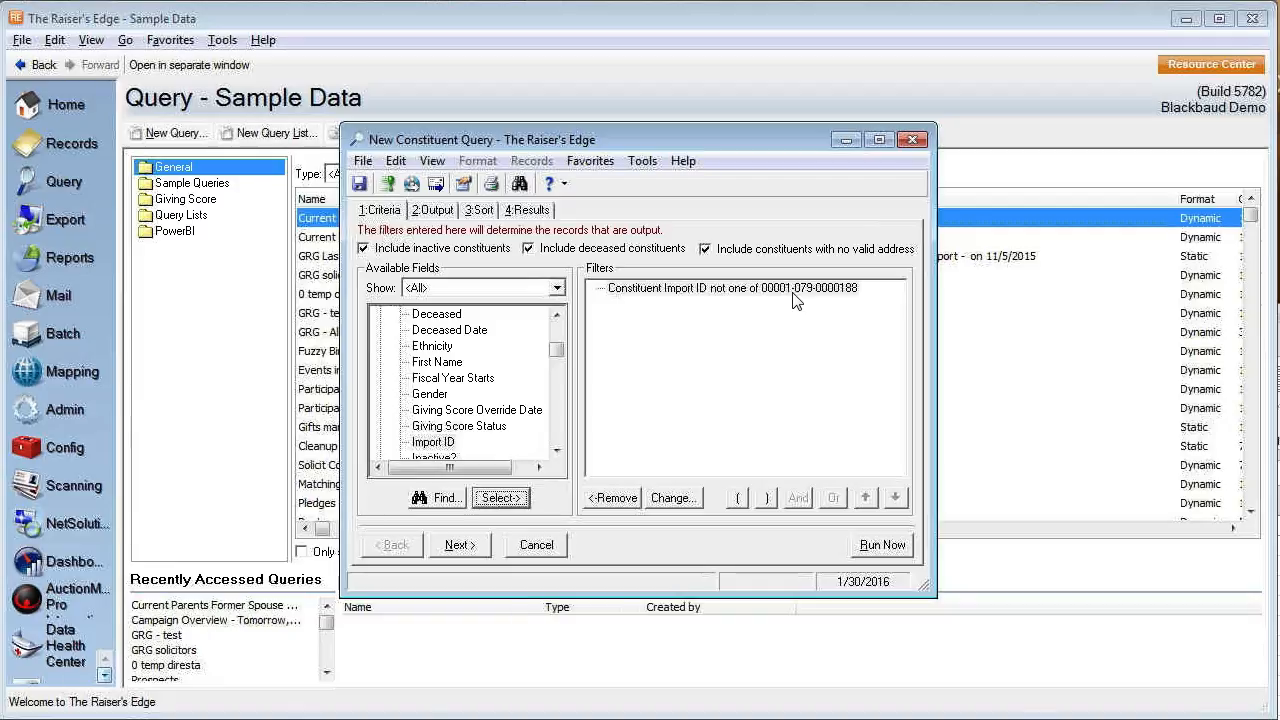
left_click(360, 186)
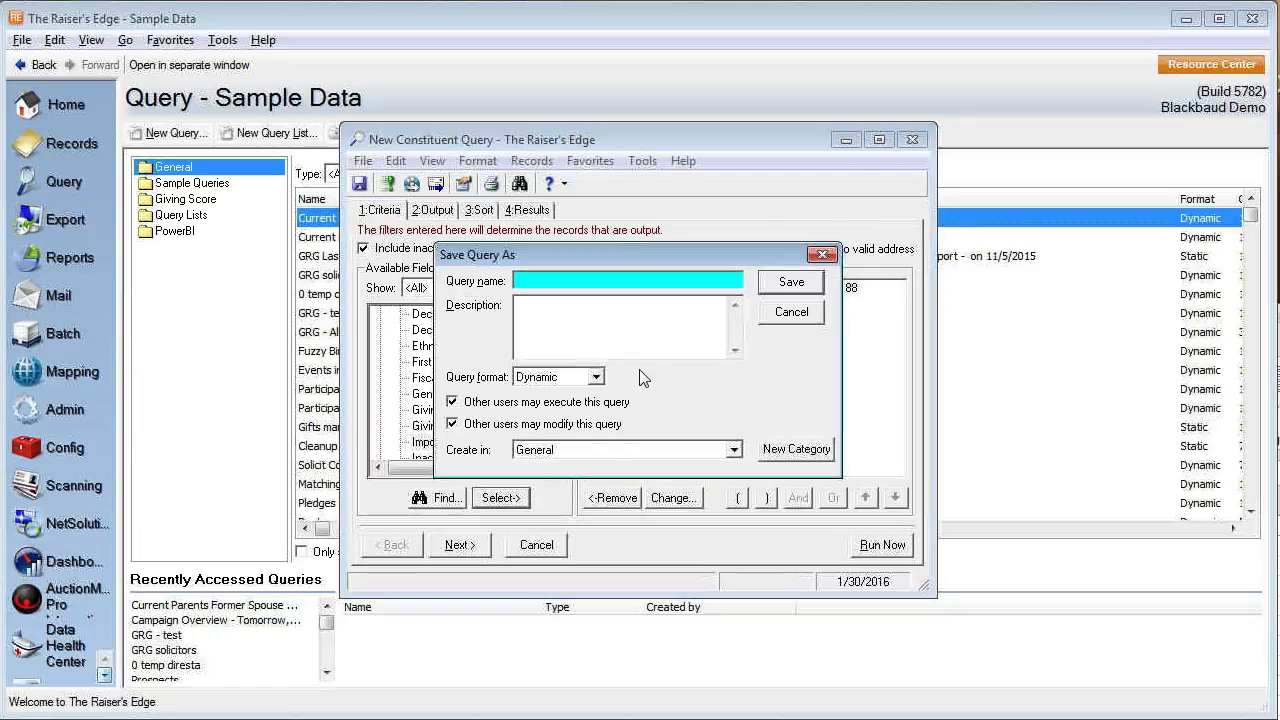
type("Current P")
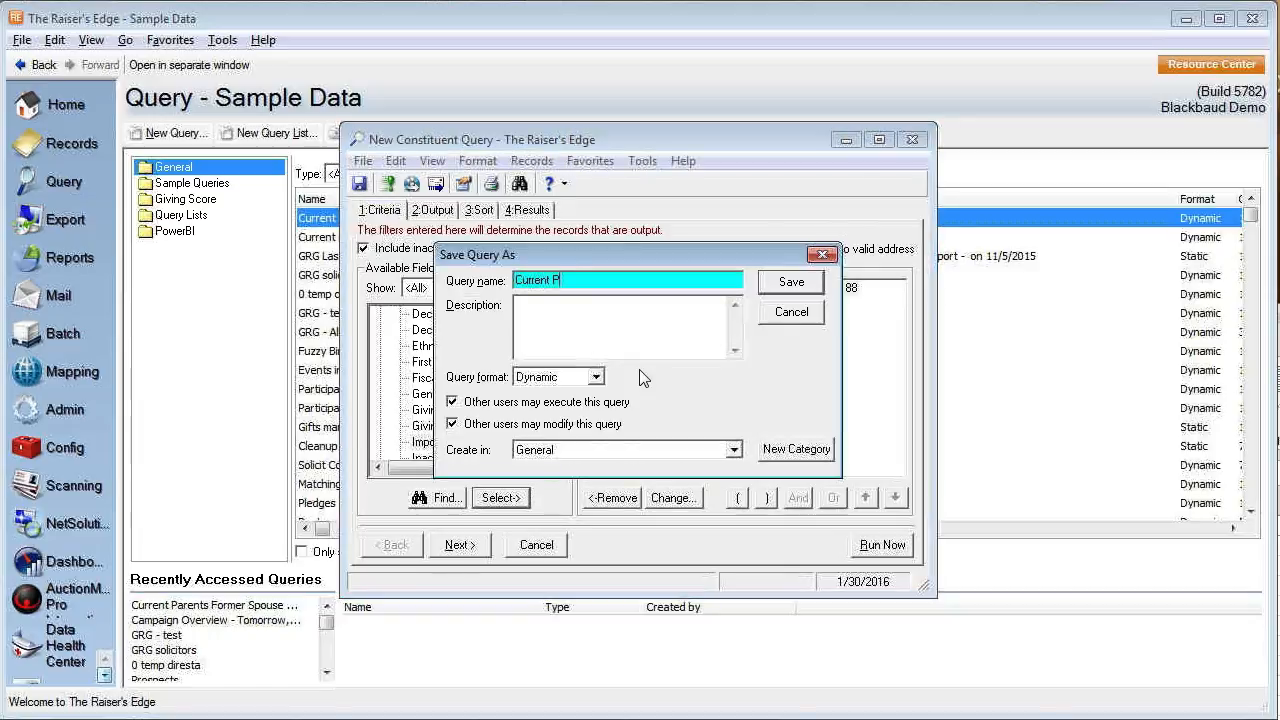
type("arents Dual Hosu")
key("BackSpace")
key("BackSpace")
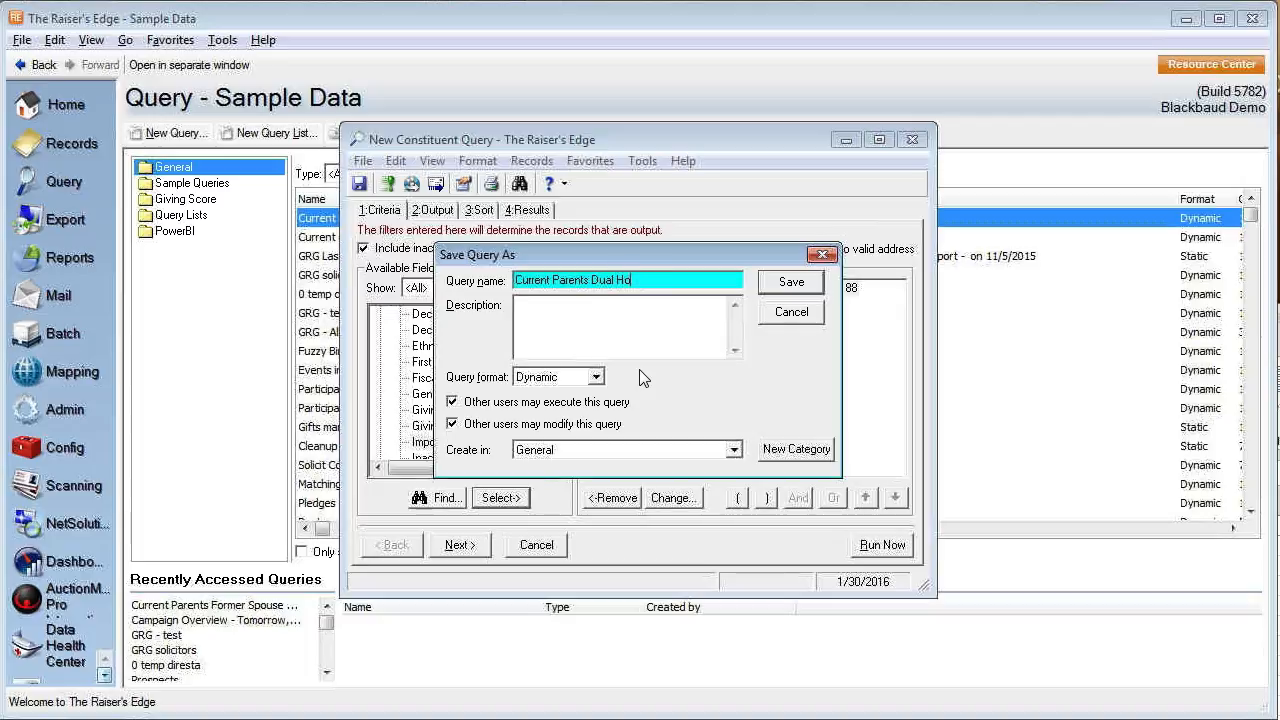
type("useholds To E")
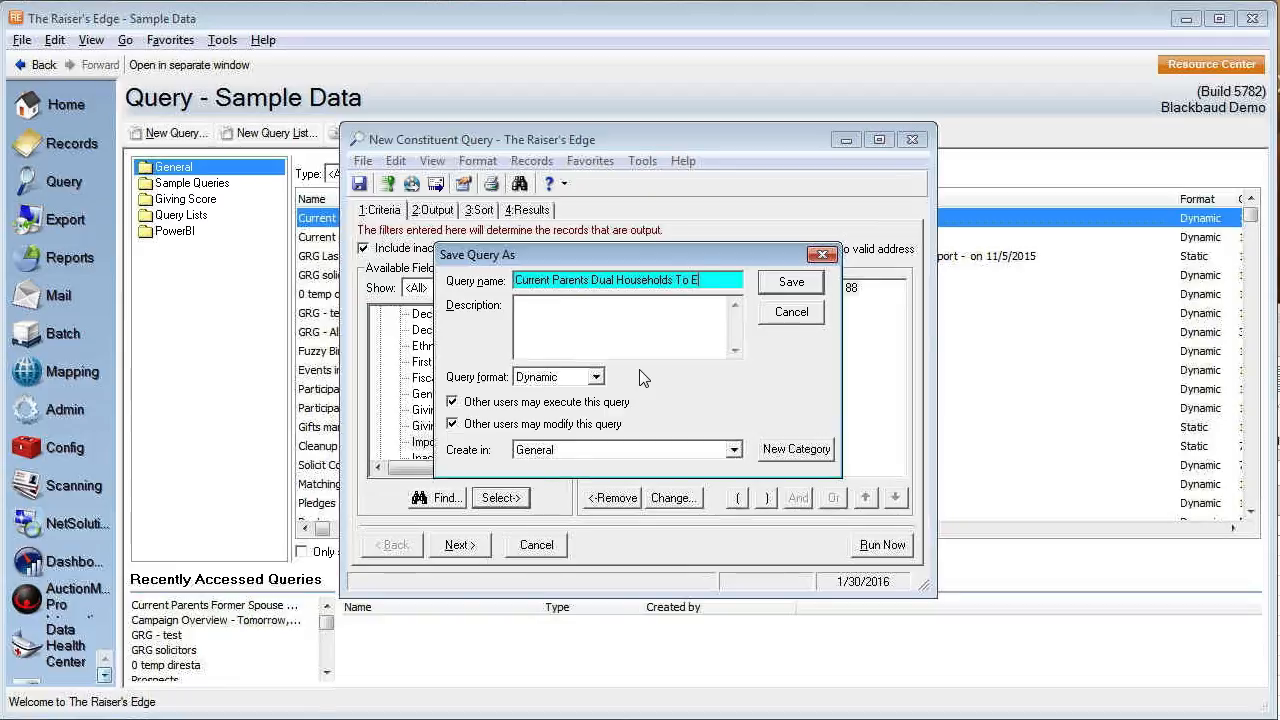
type("xclude")
key("Return")
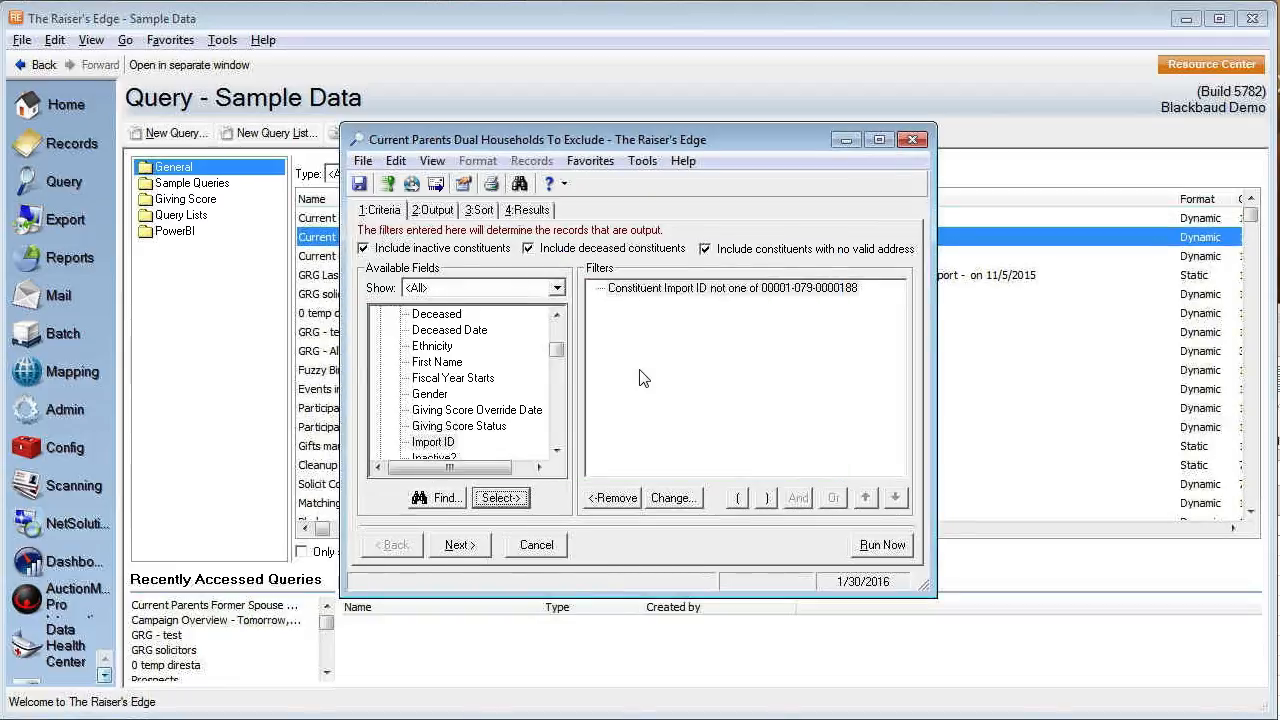
left_click(913, 140)
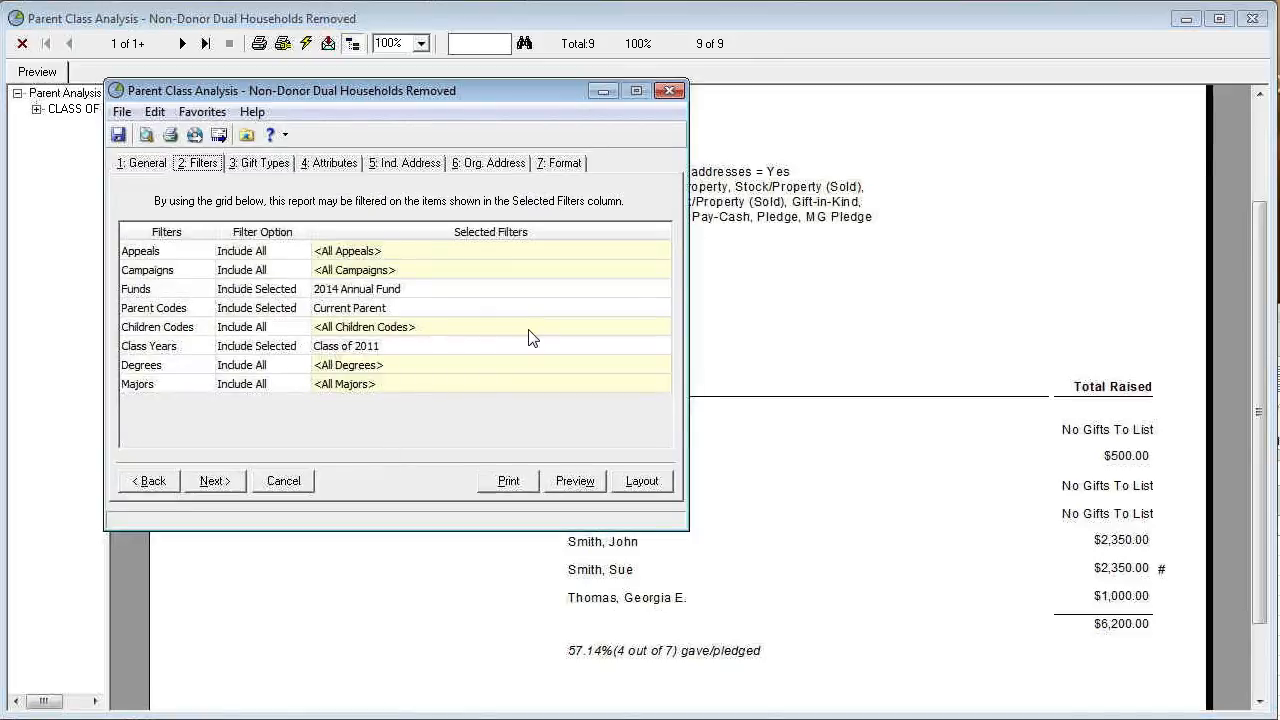
Limit the Parent Class Analysis report to the query Current Parents Dual Households To Exclude, found by creation date 1/30/2016.
left_click(141, 163)
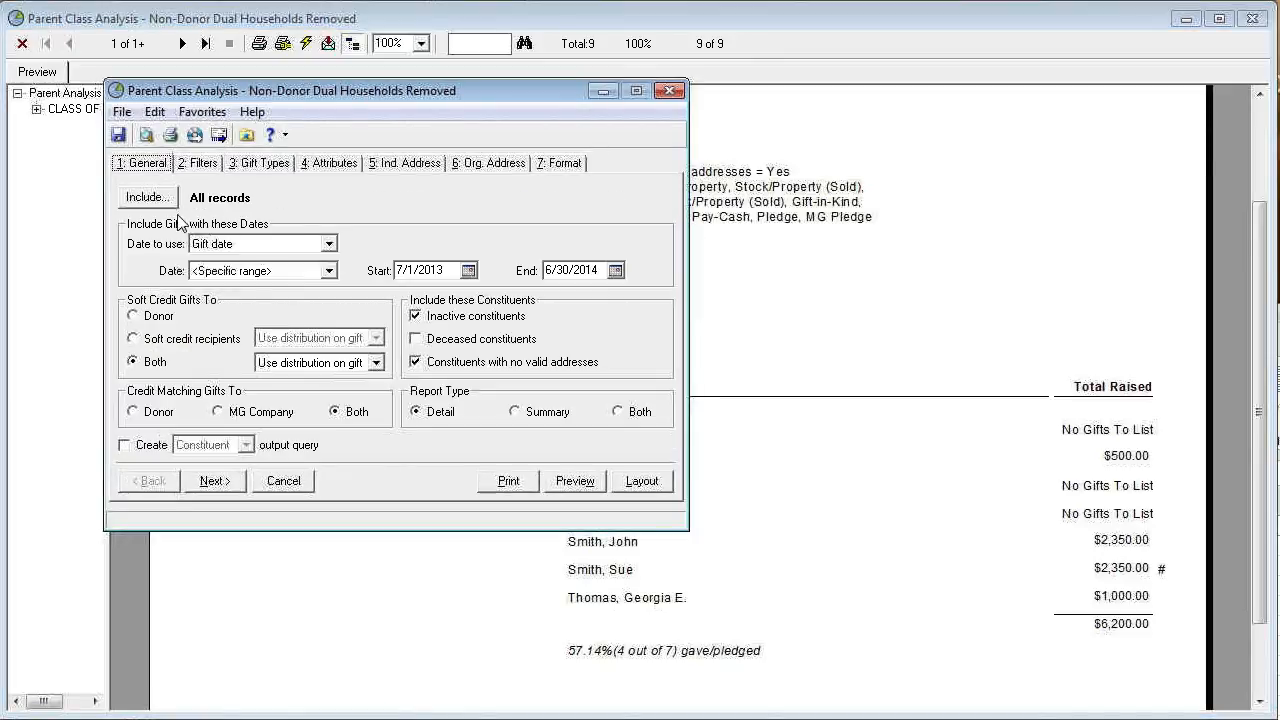
left_click(150, 198)
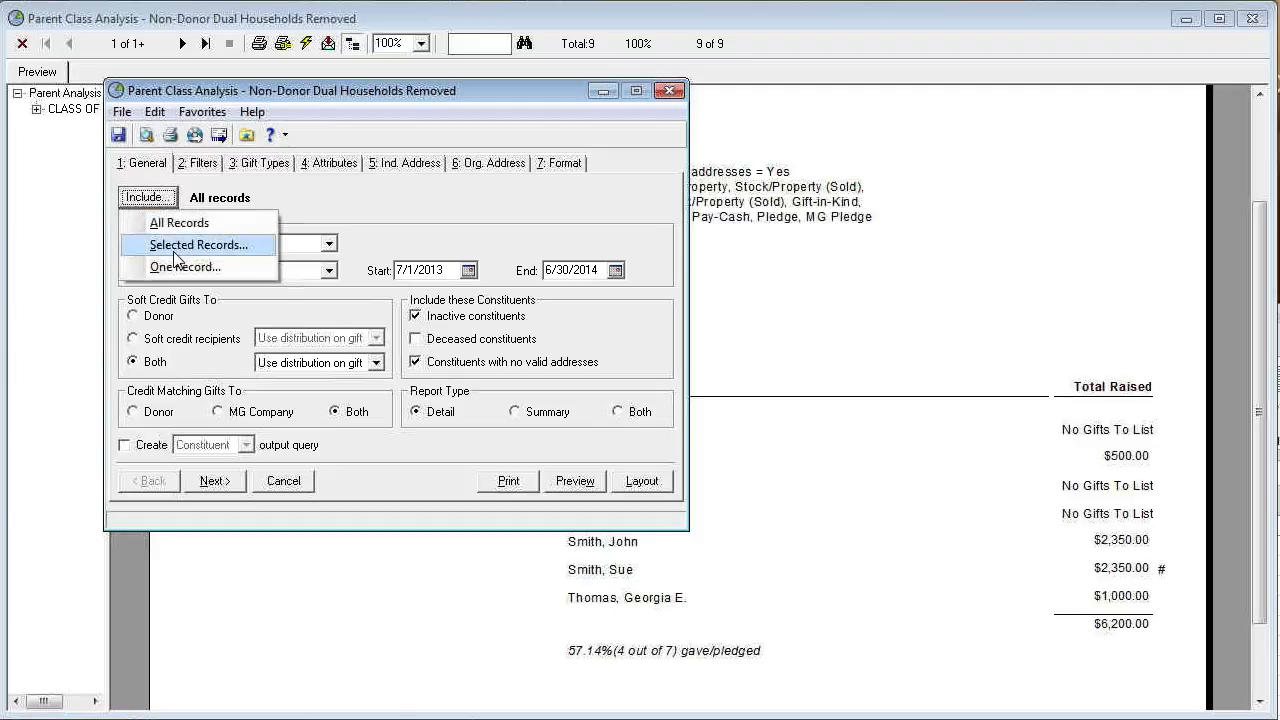
left_click(173, 248)
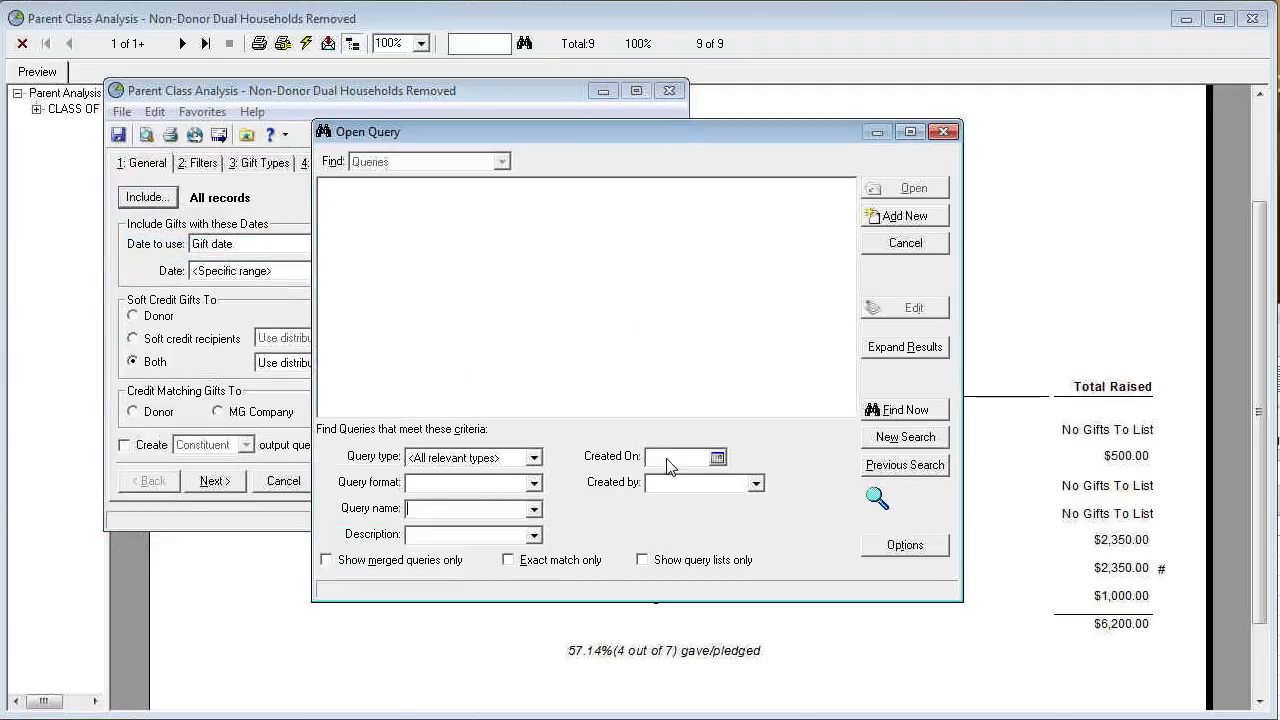
left_click(672, 459)
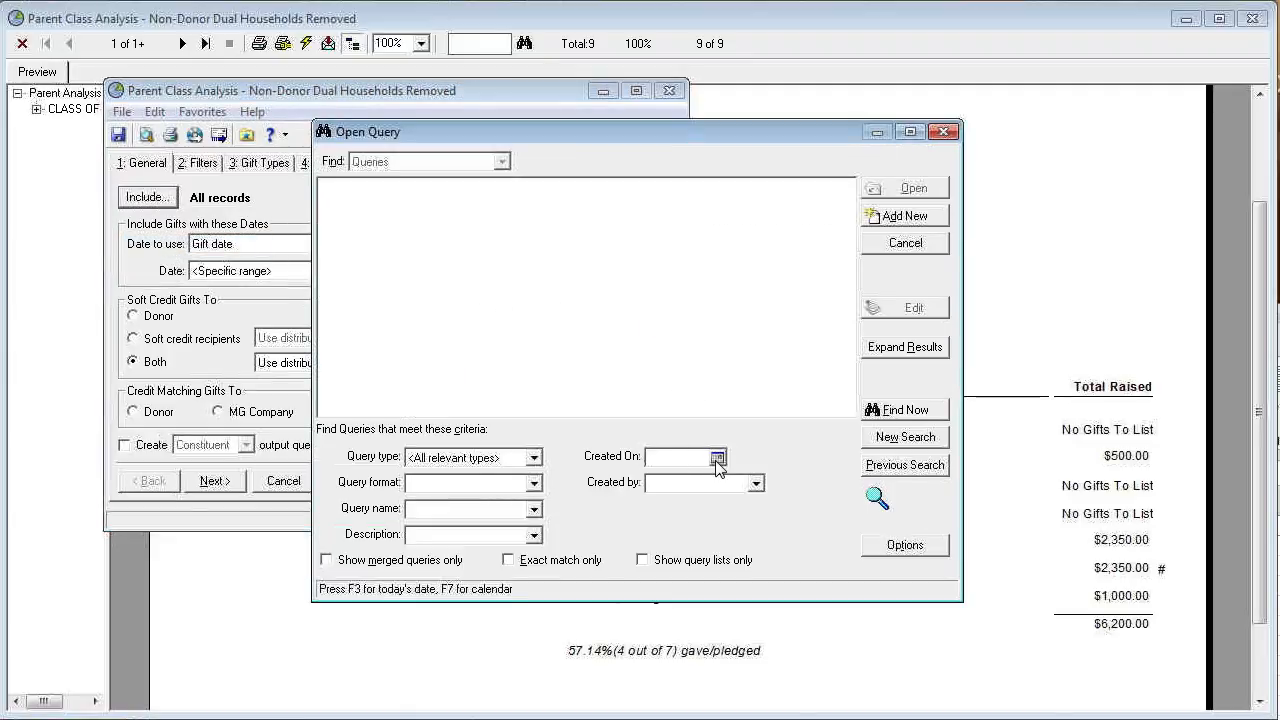
key("F3")
key("Return")
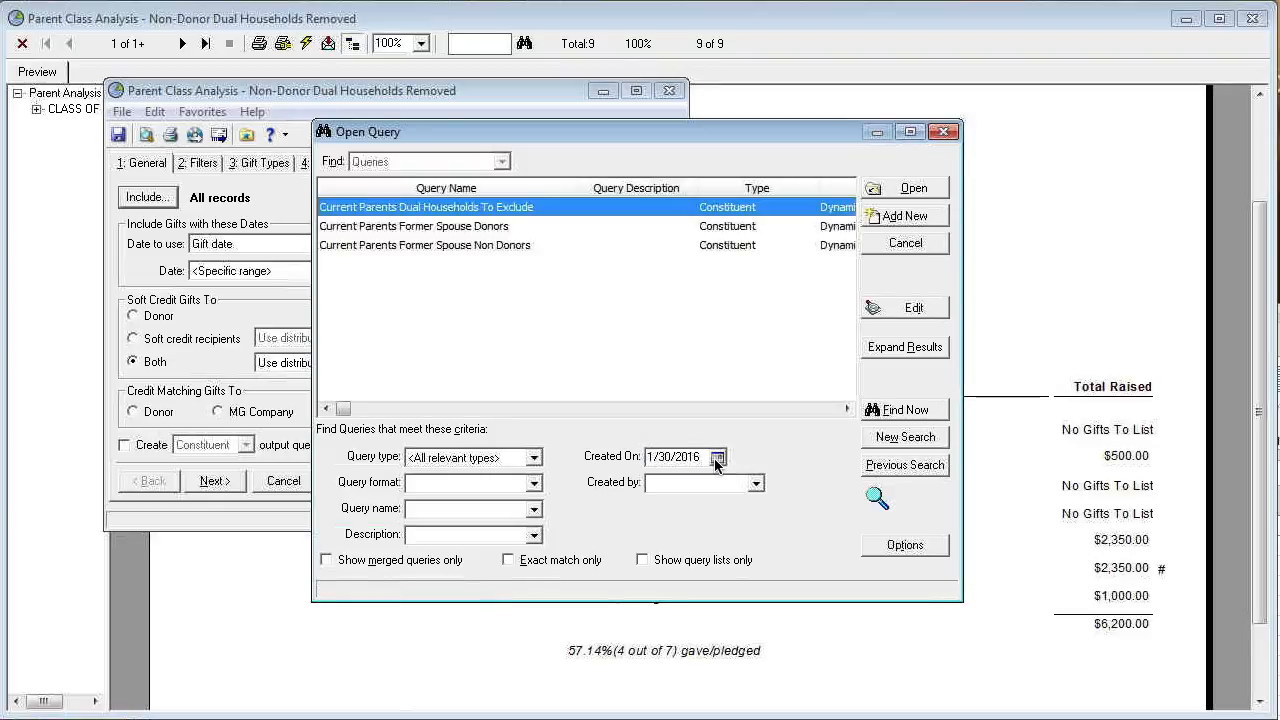
double_click(473, 208)
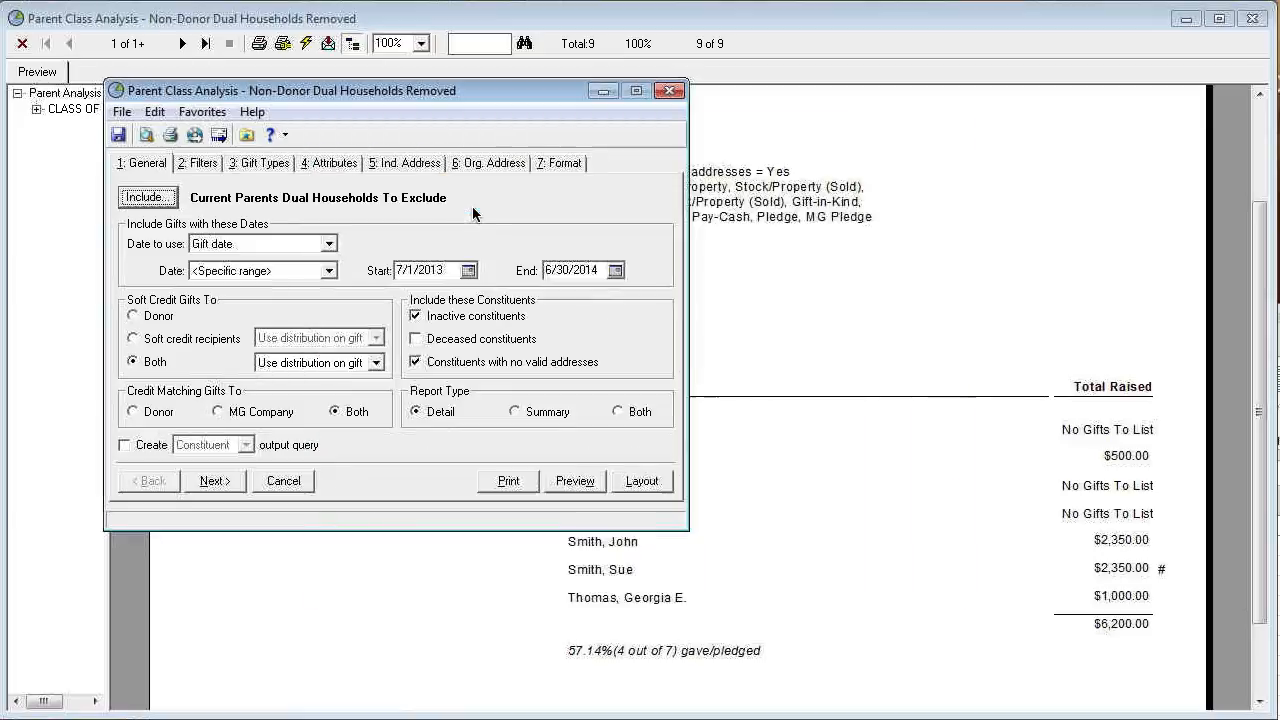
Preview the Parent Class Analysis report and examine its constituent list, participation rate and totals.
left_click(576, 490)
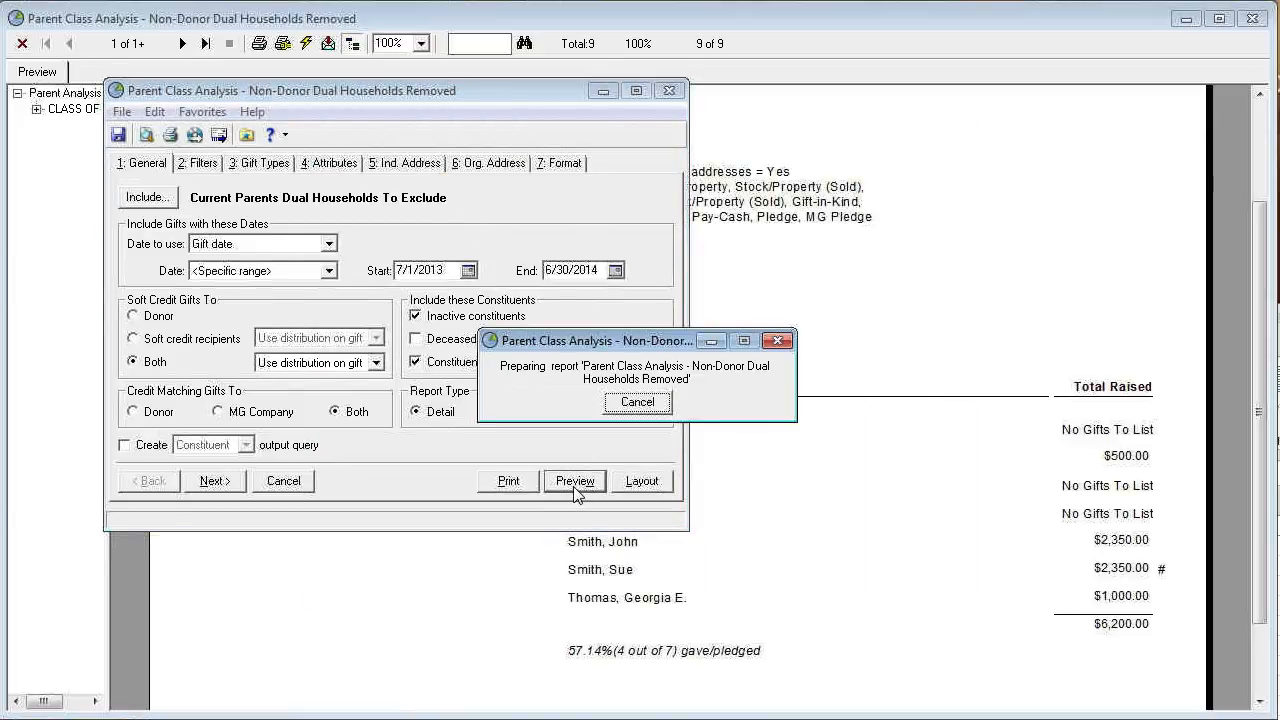
scroll(1247, 463, "down", 2)
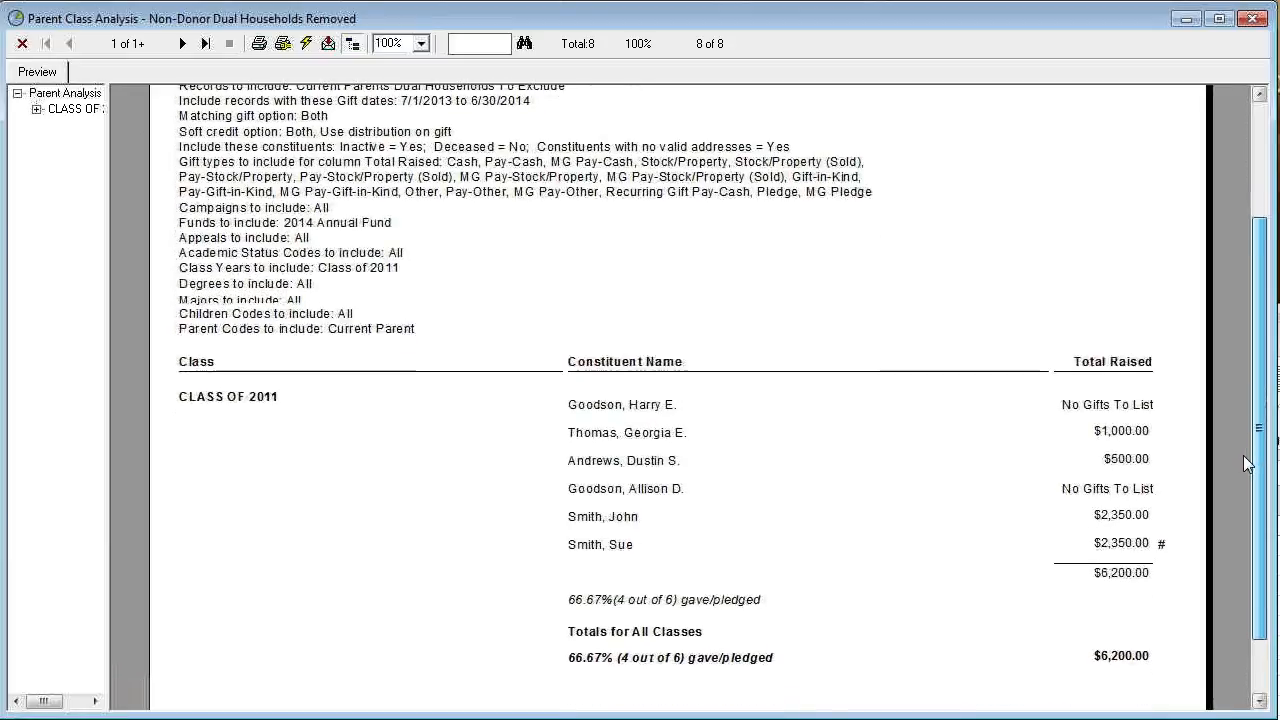
scroll(1247, 463, "down", 1)
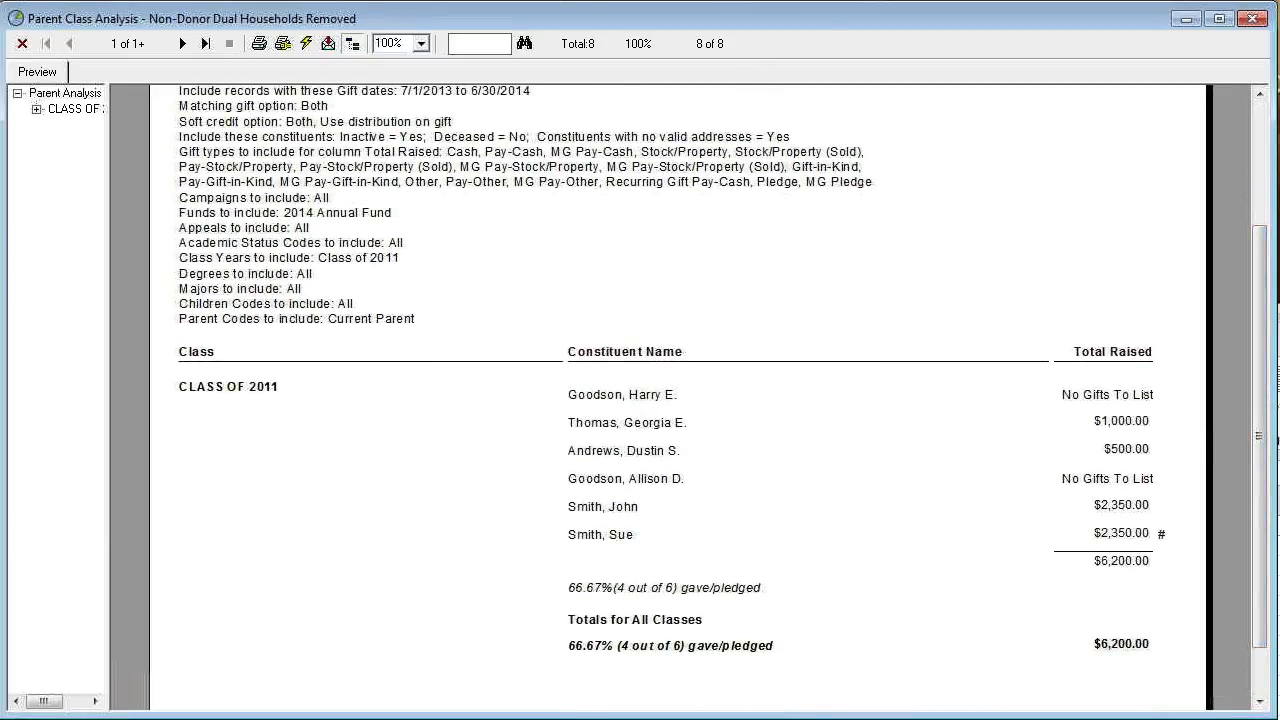